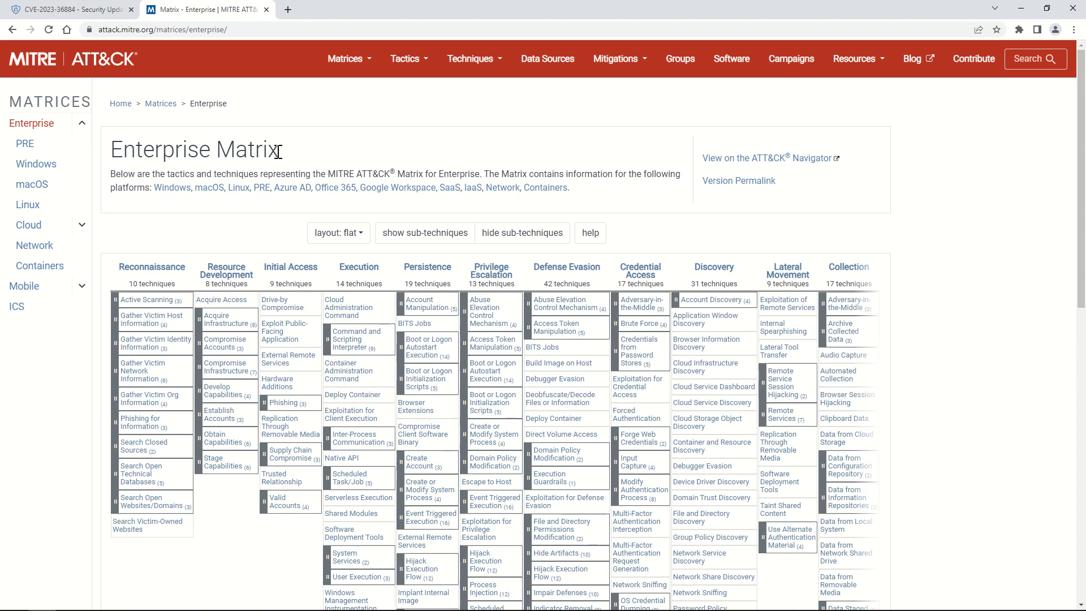
Switch from the Enterprise matrix to the Mobile matrix and skim its description
left_click_drag(278, 152, 127, 148)
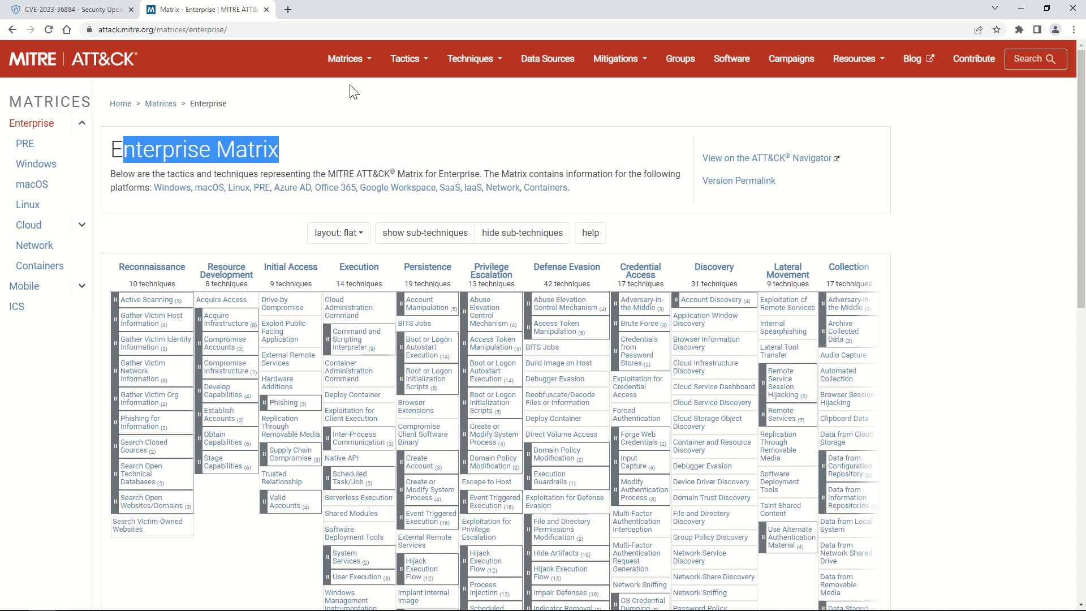
left_click(346, 60)
left_click(353, 100)
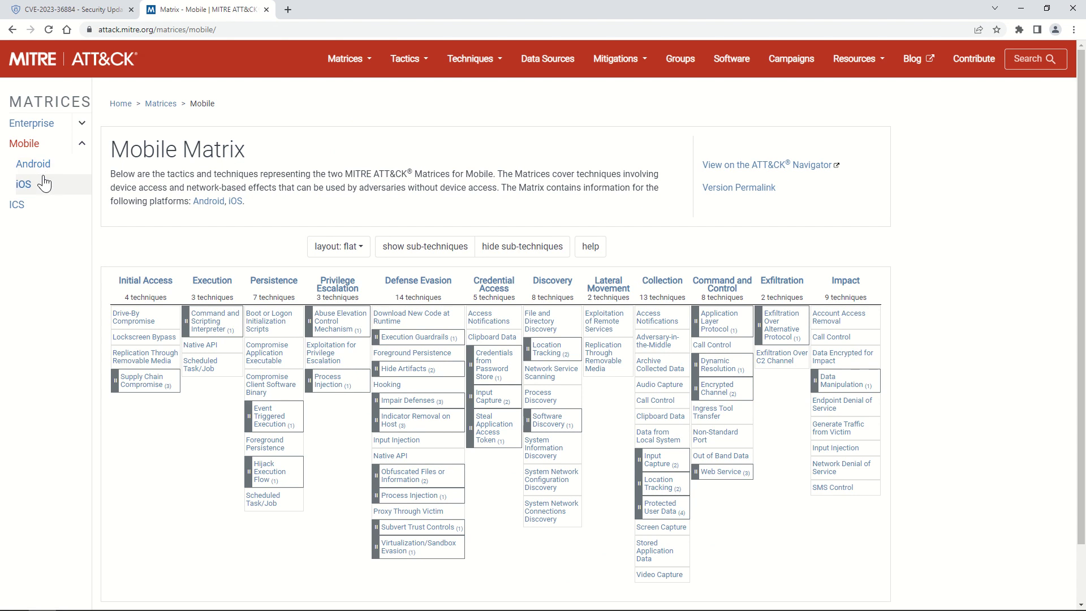
left_click_drag(154, 175, 312, 178)
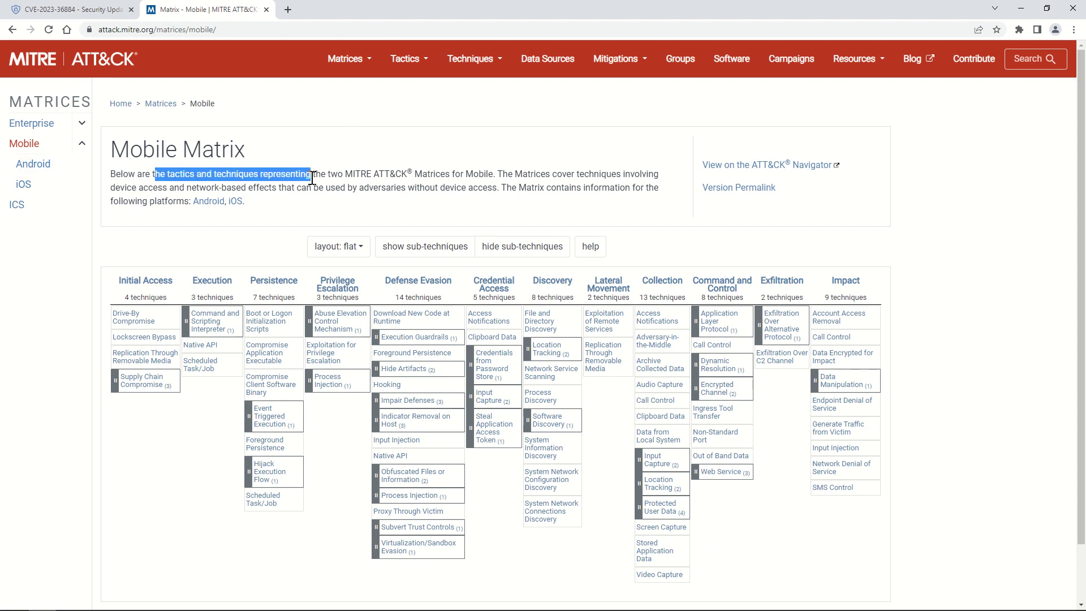
left_click(327, 187)
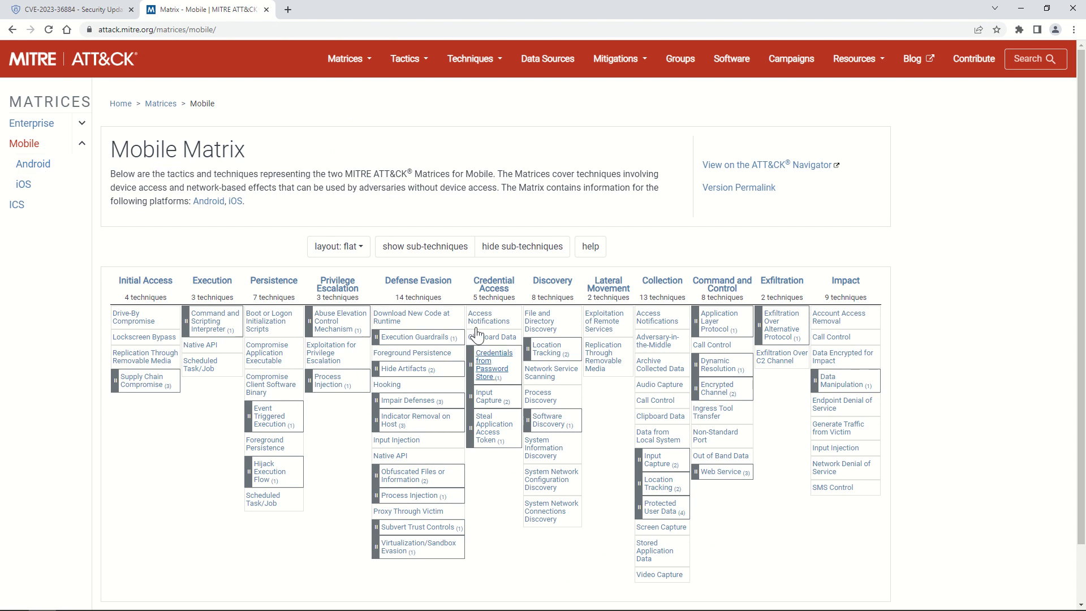
Switch to the ICS matrix and look over its heading
left_click(346, 59)
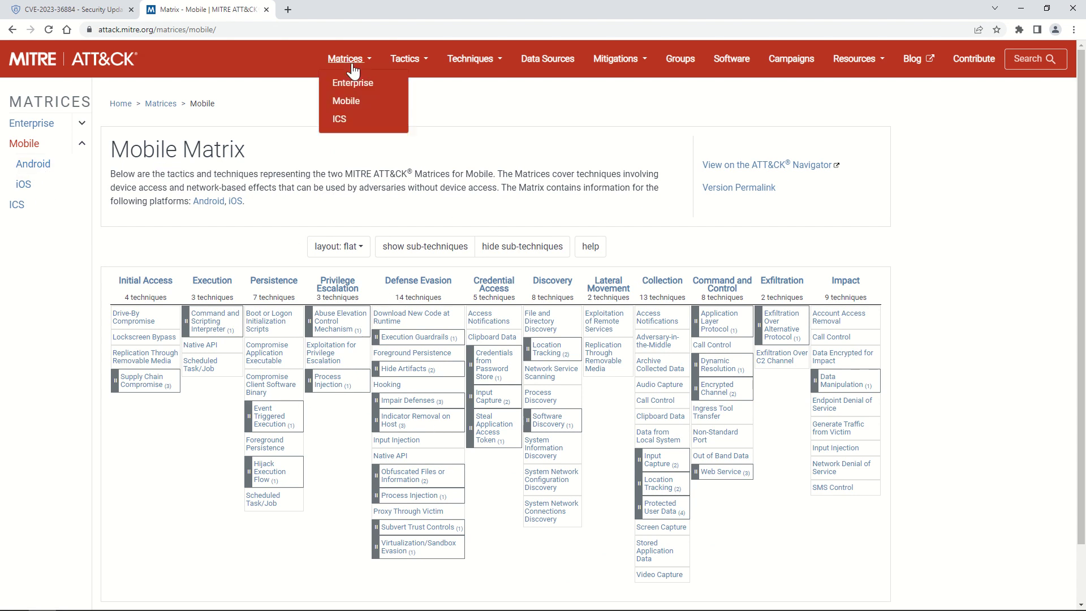
left_click(356, 120)
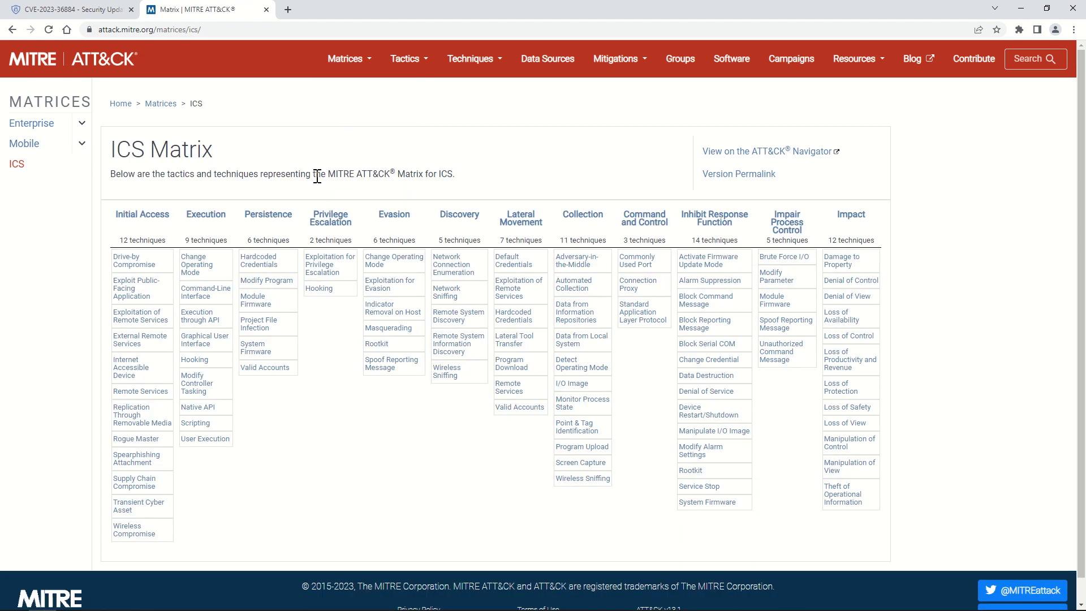
left_click_drag(144, 157, 110, 153)
left_click(187, 180)
Return to the Enterprise matrix and scroll through its tactics
left_click_drag(179, 174, 250, 173)
left_click(273, 173)
left_click(355, 70)
left_click(356, 81)
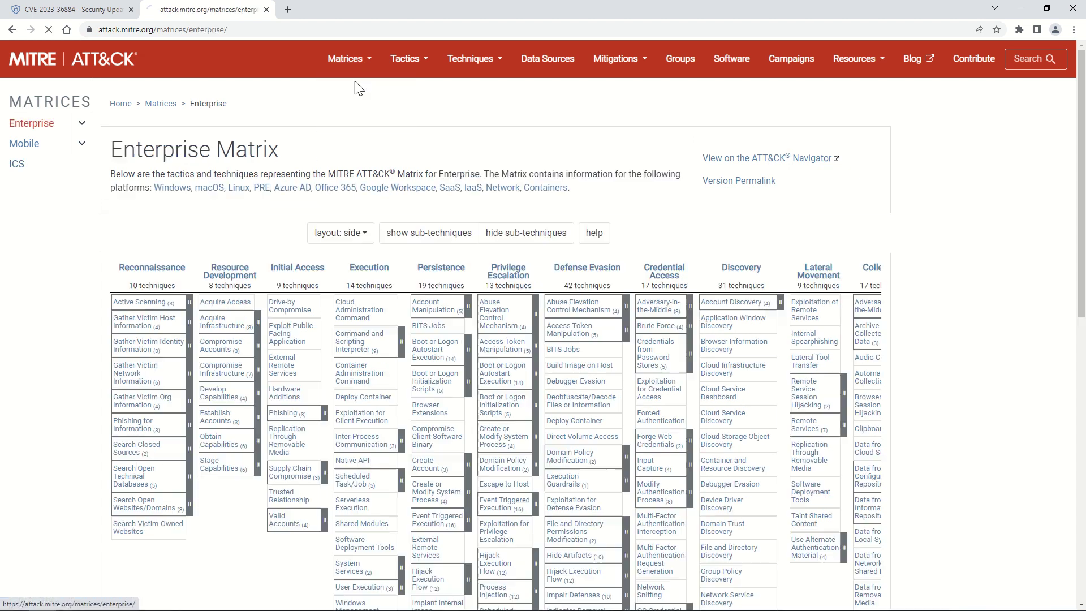
scroll(387, 191, "down", 2)
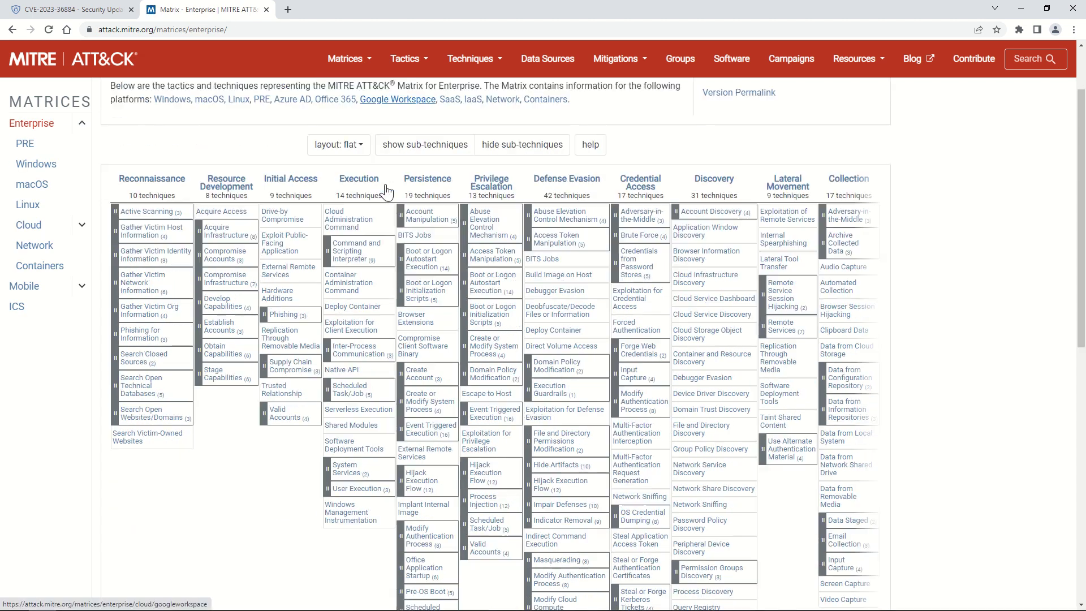
scroll(286, 249, "up", 2)
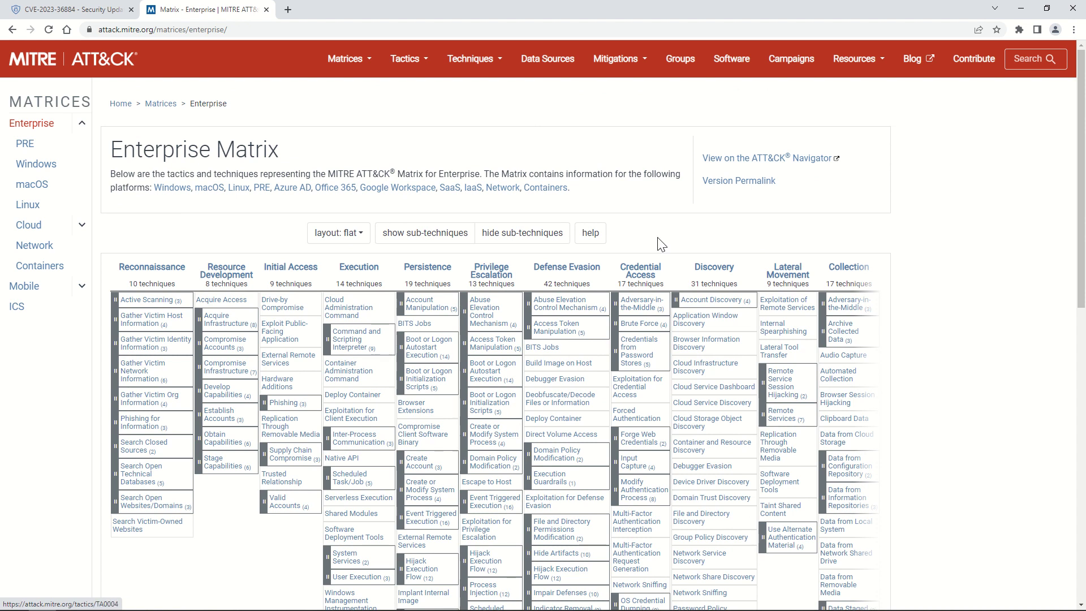
scroll(627, 244, "down", 1)
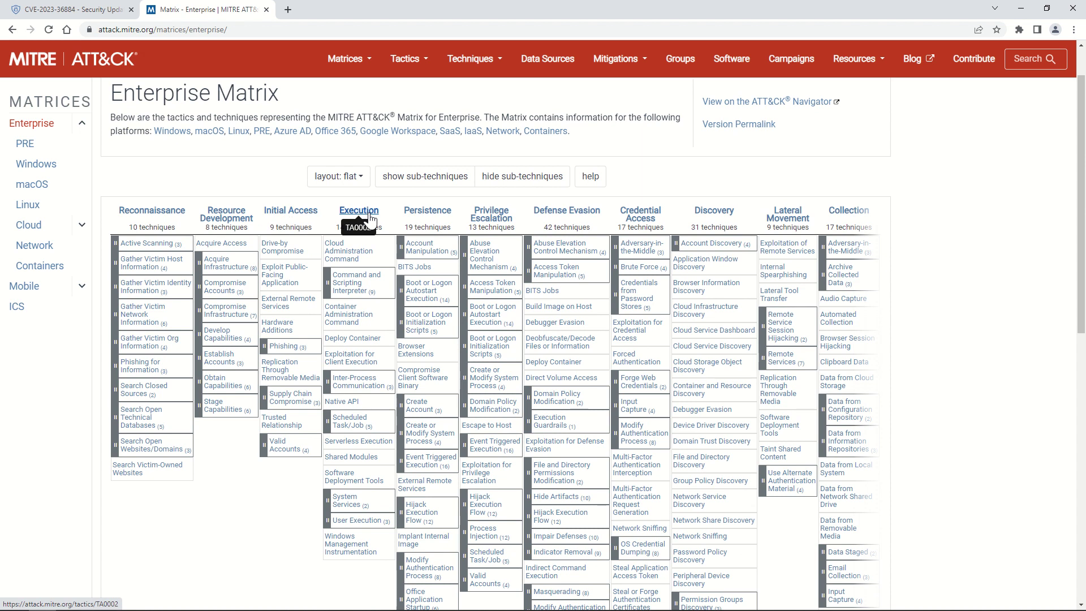
Show and then hide Phishing's sub-techniques under Initial Access, then scroll the matrix
double_click(281, 228)
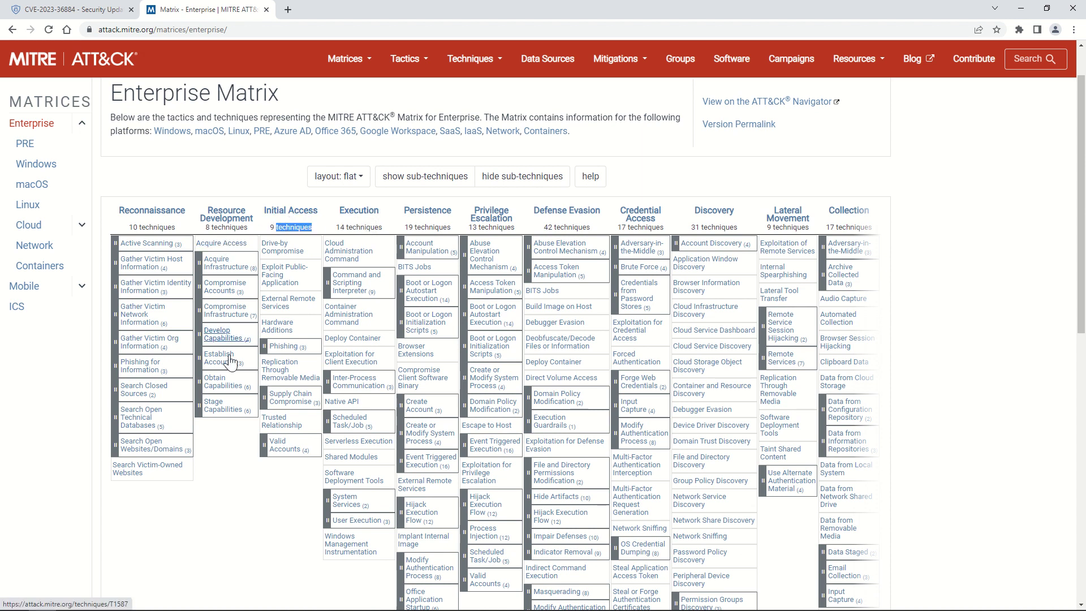
left_click(264, 349)
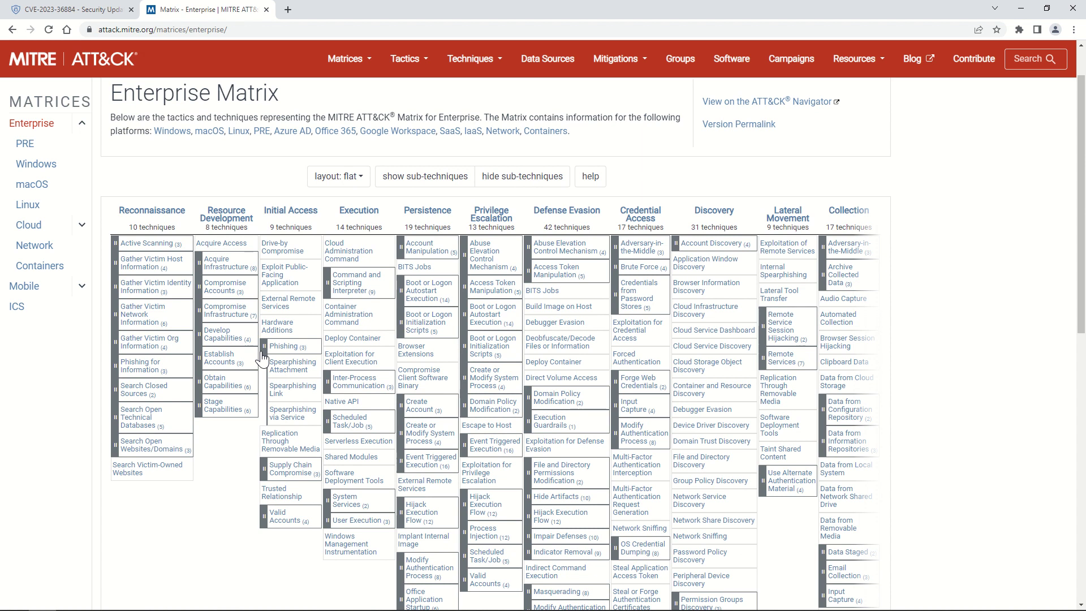
left_click(264, 348)
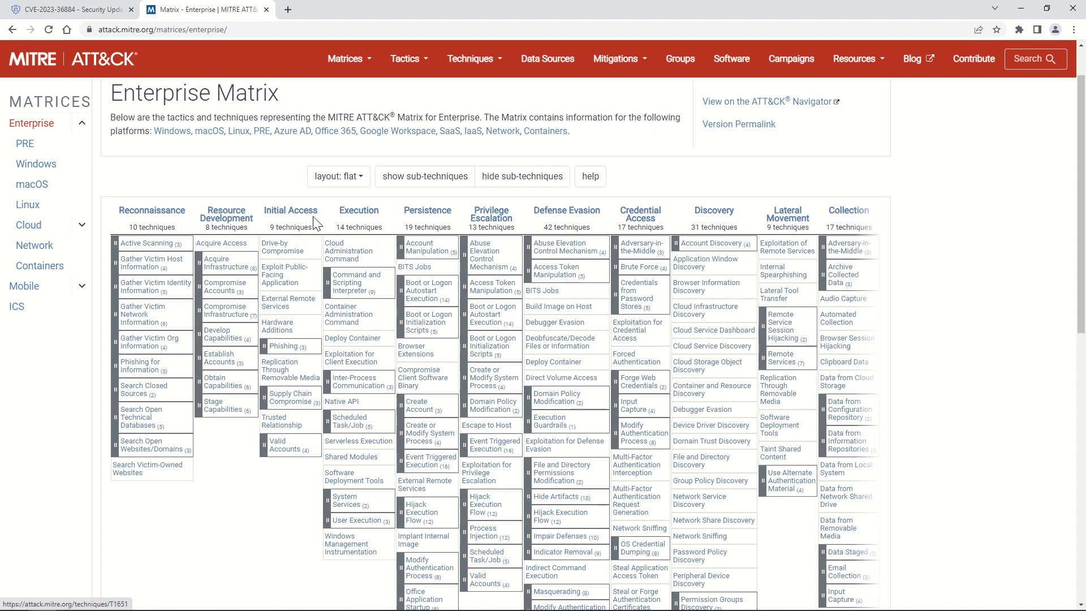
scroll(614, 406, "down", 15)
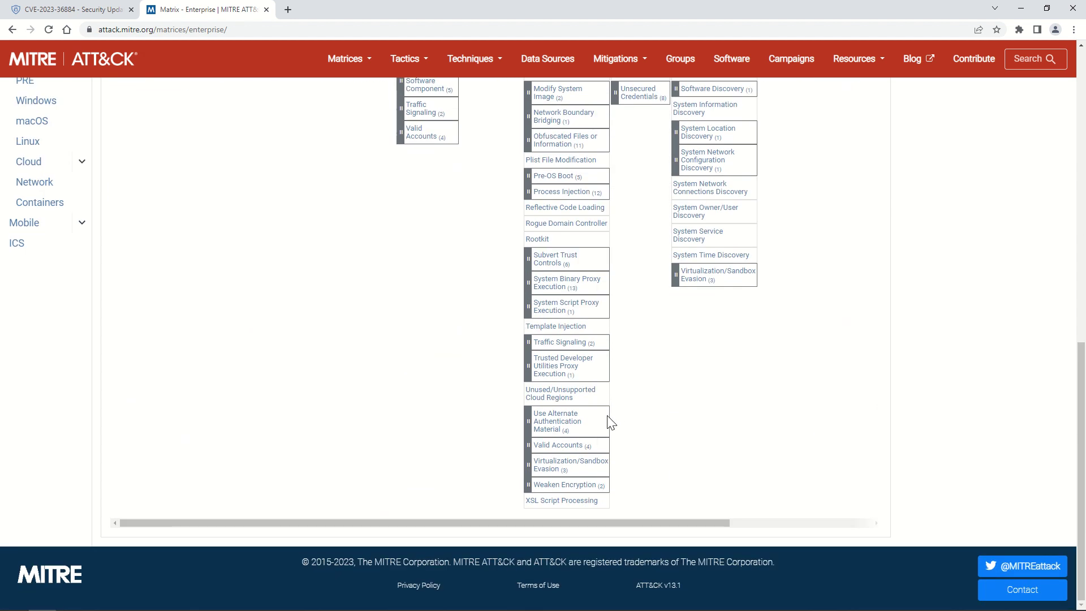
left_click_drag(568, 524, 825, 497)
scroll(791, 378, "up", 12)
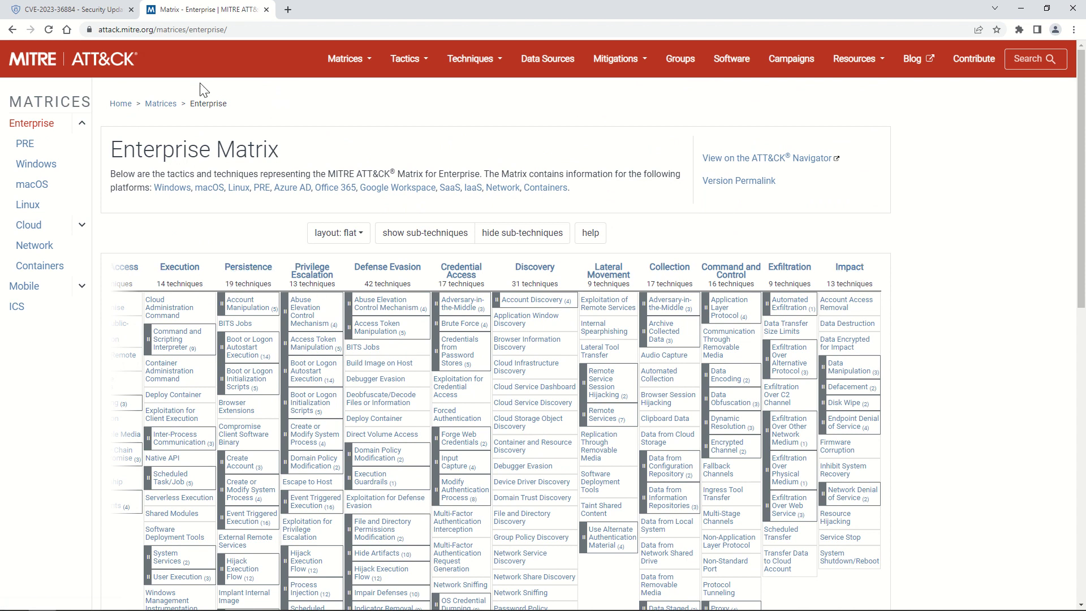
mouse_move(365, 63)
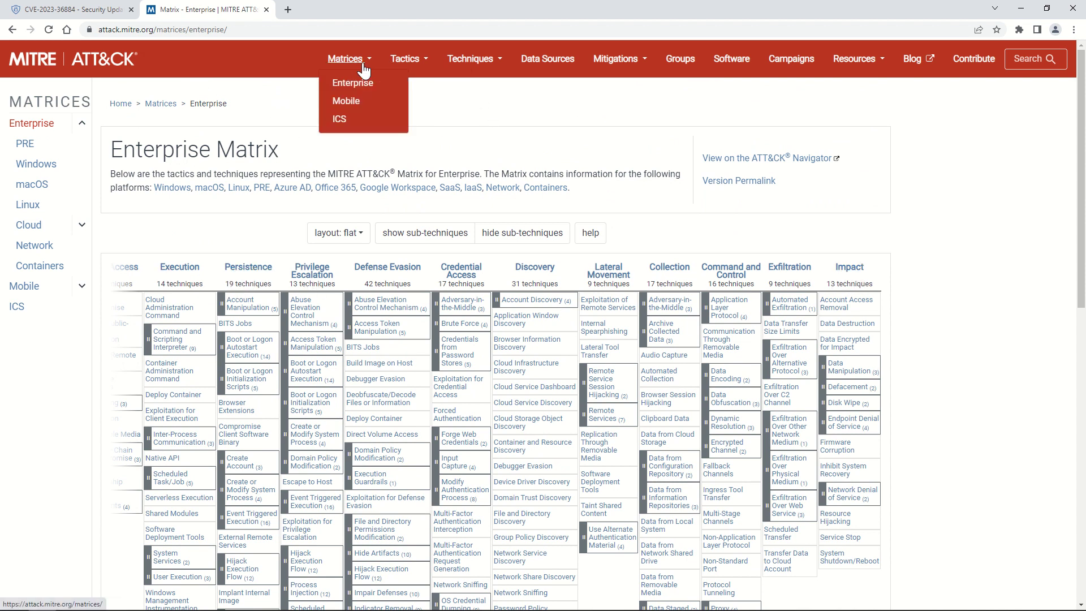
Open the matrix in ATT&CK Navigator and create a new Enterprise layer
left_click(724, 159)
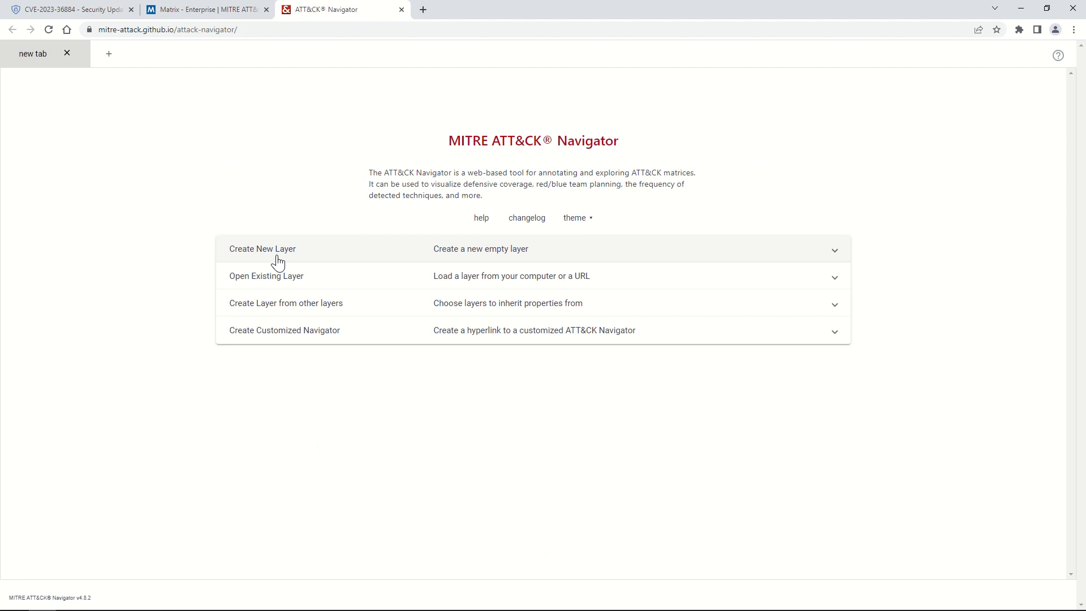
left_click(277, 262)
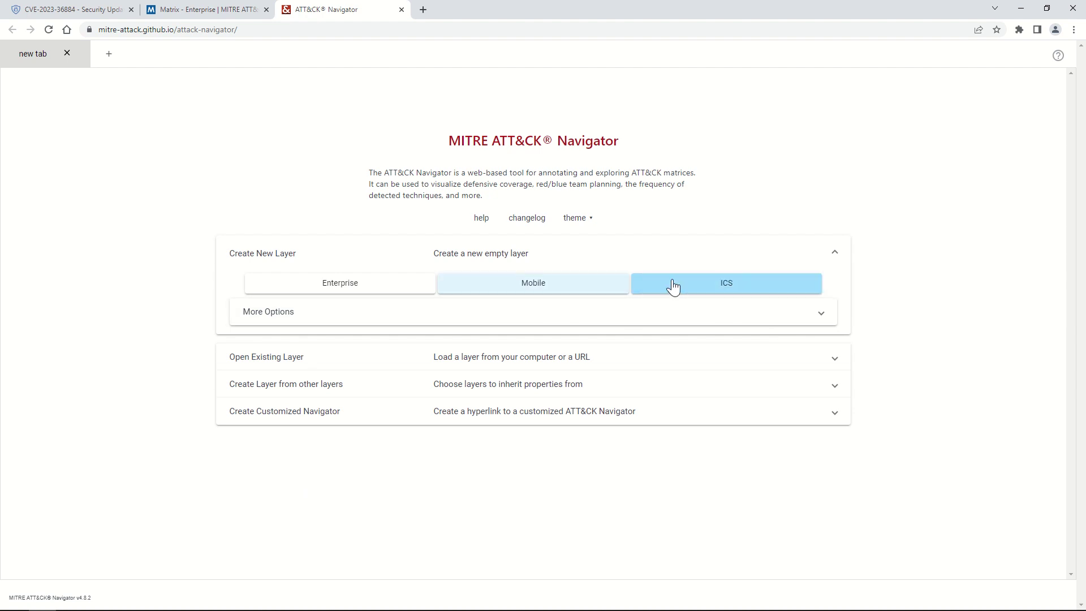
left_click(345, 287)
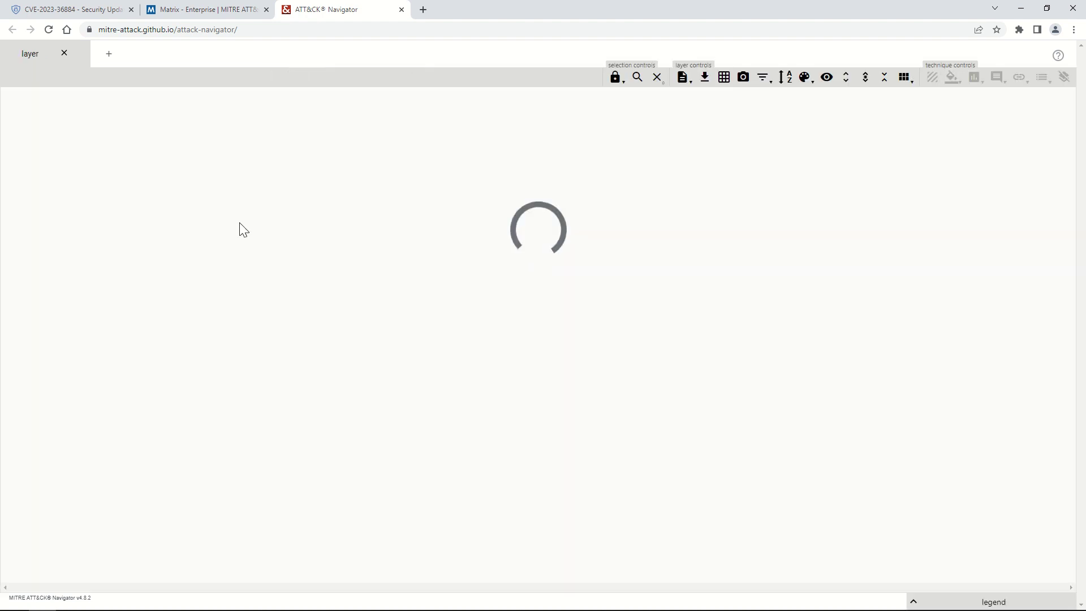
Glance at the CVE-2023-36884 update page, then return to the new Navigator layer
left_click(58, 13)
scroll(394, 363, "up", 4)
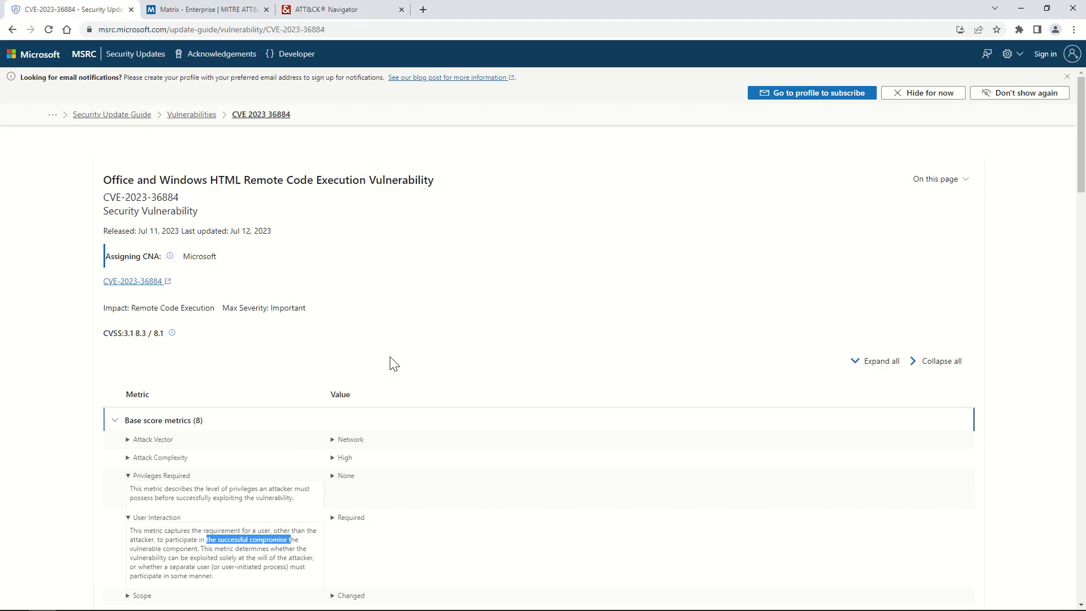
left_click(345, 198)
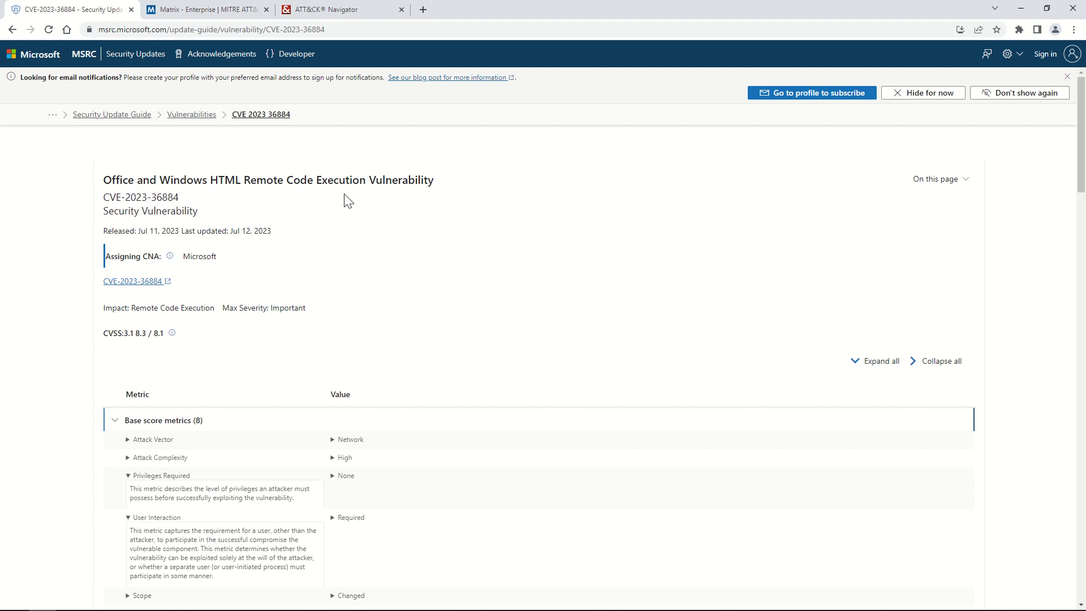
left_click(361, 12)
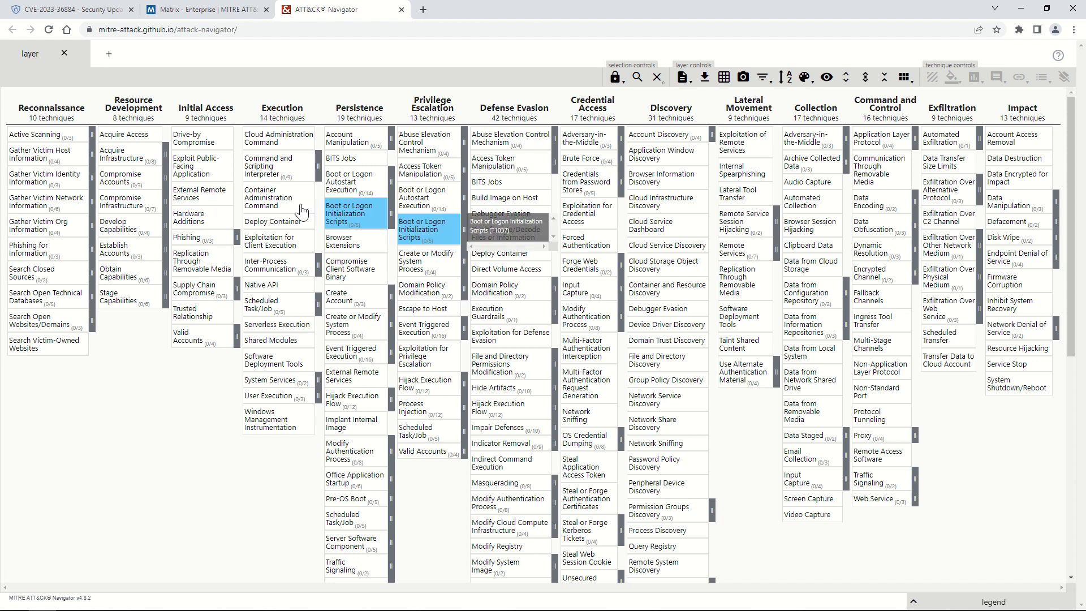
Rename the Navigator layer to 'CVE 2023-36884', then go back to the CVE update page
left_click(682, 77)
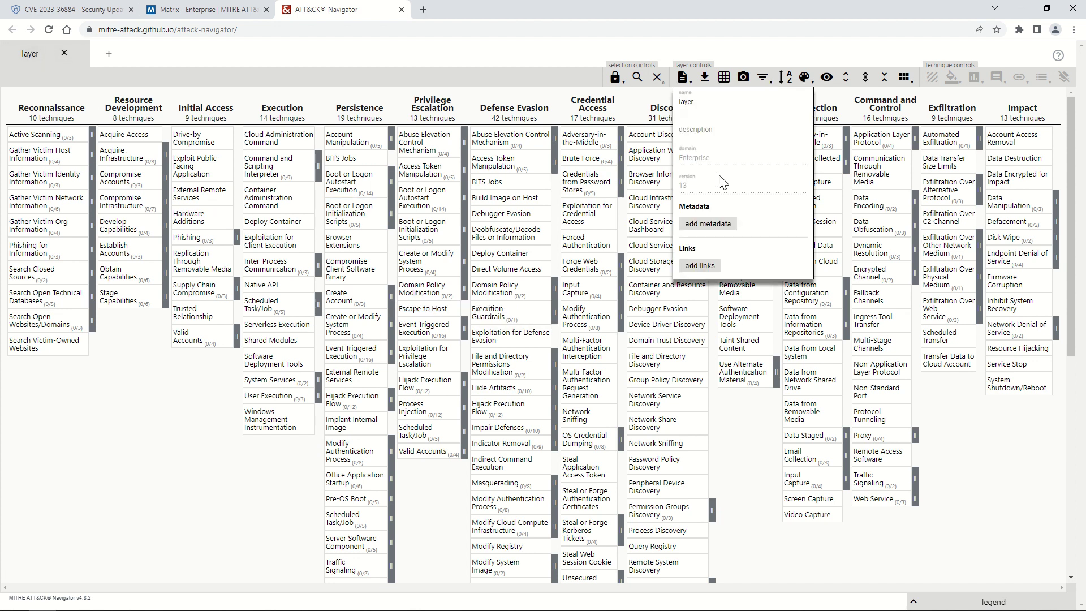
left_click(674, 102)
double_click(673, 103)
type("CVE")
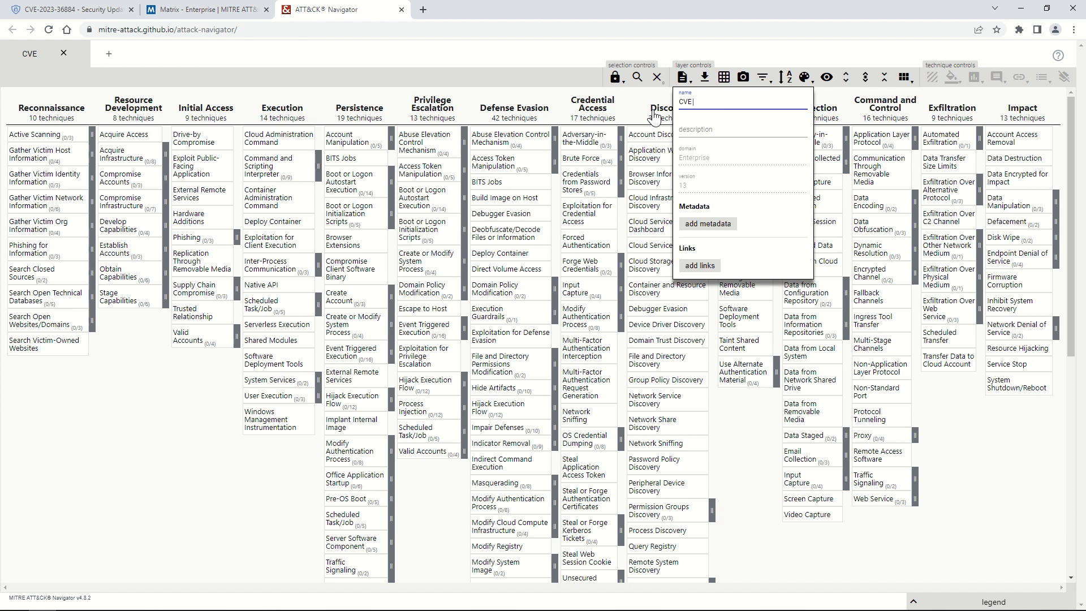
type(" 2023-36884")
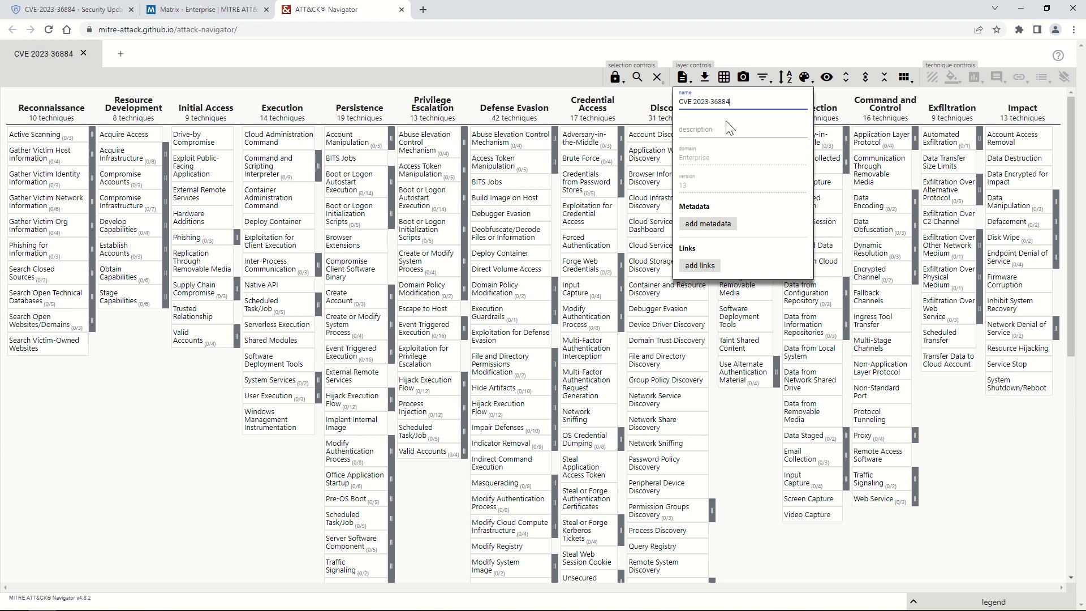
left_click(686, 129)
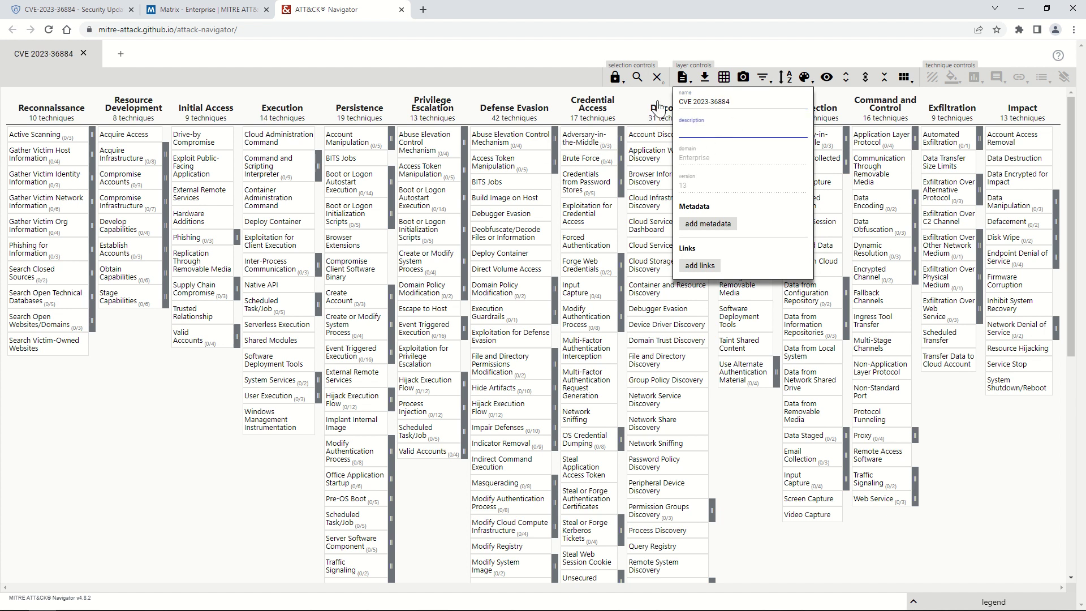
left_click(65, 52)
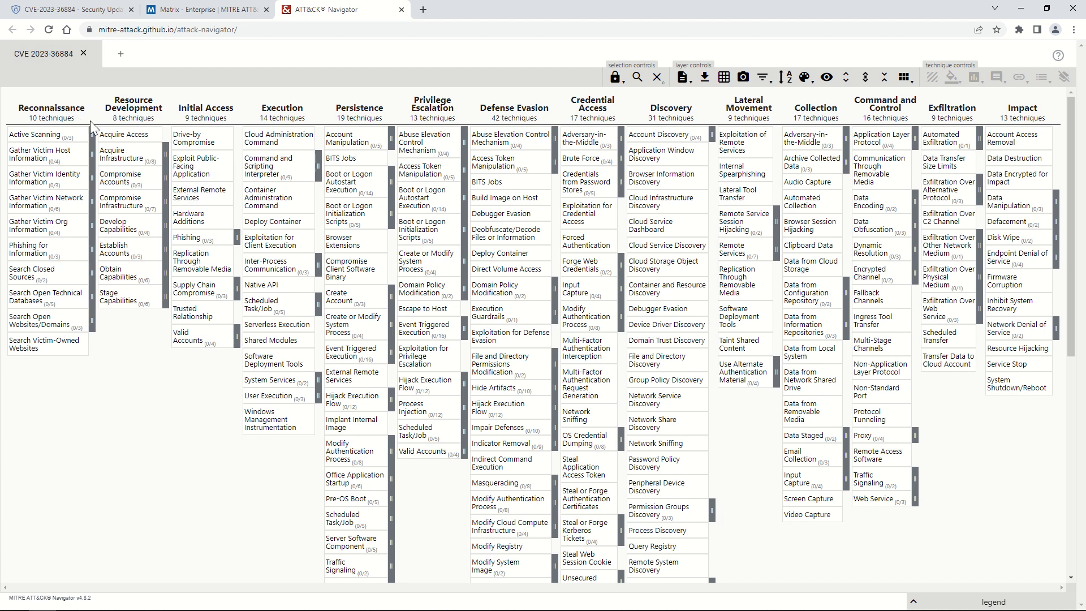
left_click(88, 13)
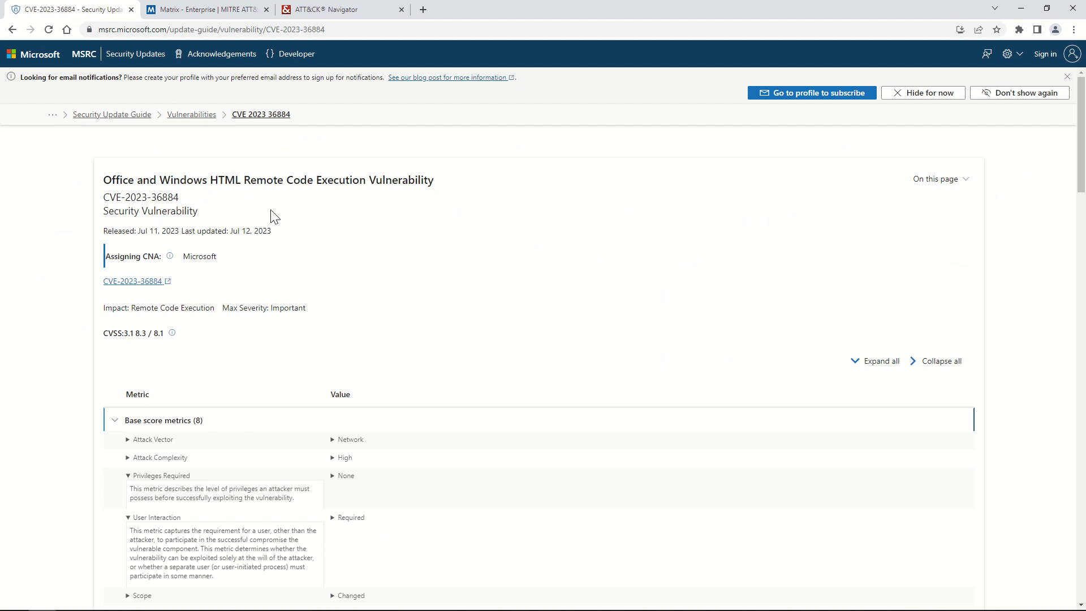
Expand the Attack Vector metric and its Network value description on the MSRC page
scroll(366, 250, "down", 4)
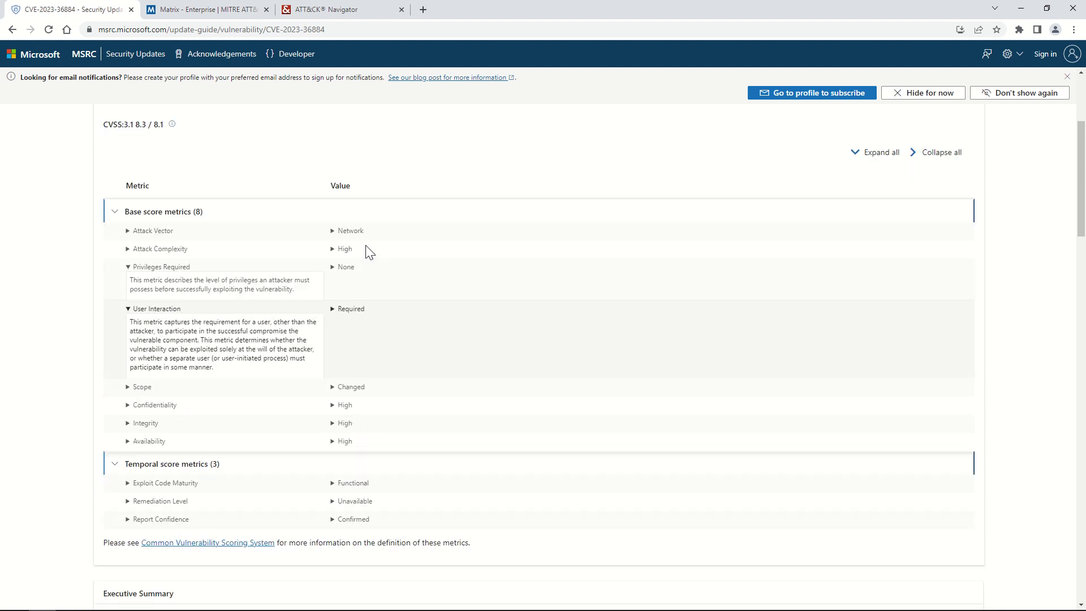
scroll(368, 251, "up", 1)
left_click(128, 270)
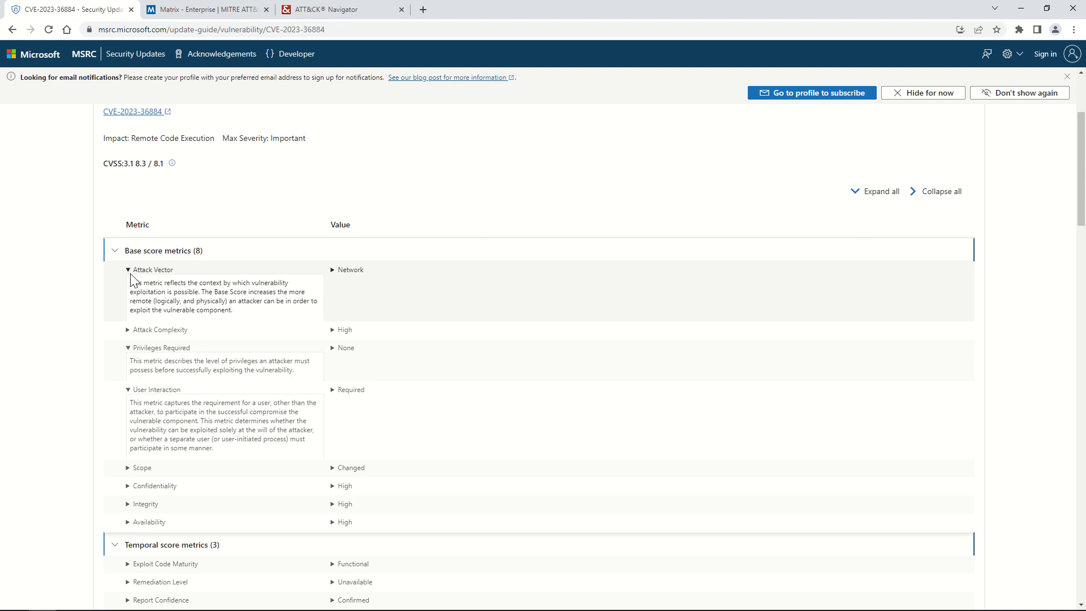
left_click(333, 270)
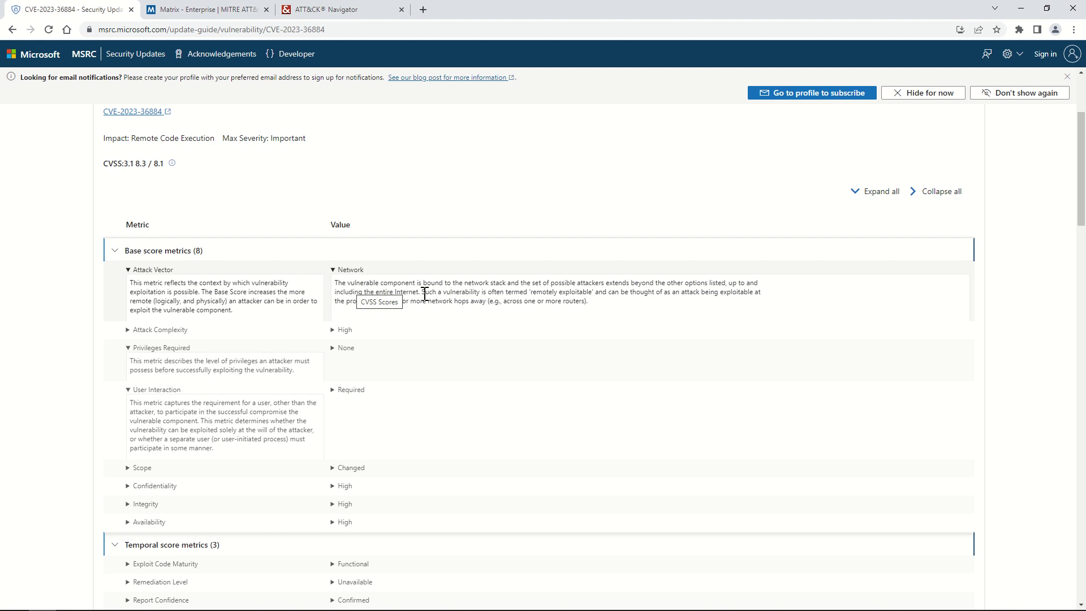
Read the 'remotely exploitable' Network description and select the whole paragraph
left_click_drag(527, 292, 593, 296)
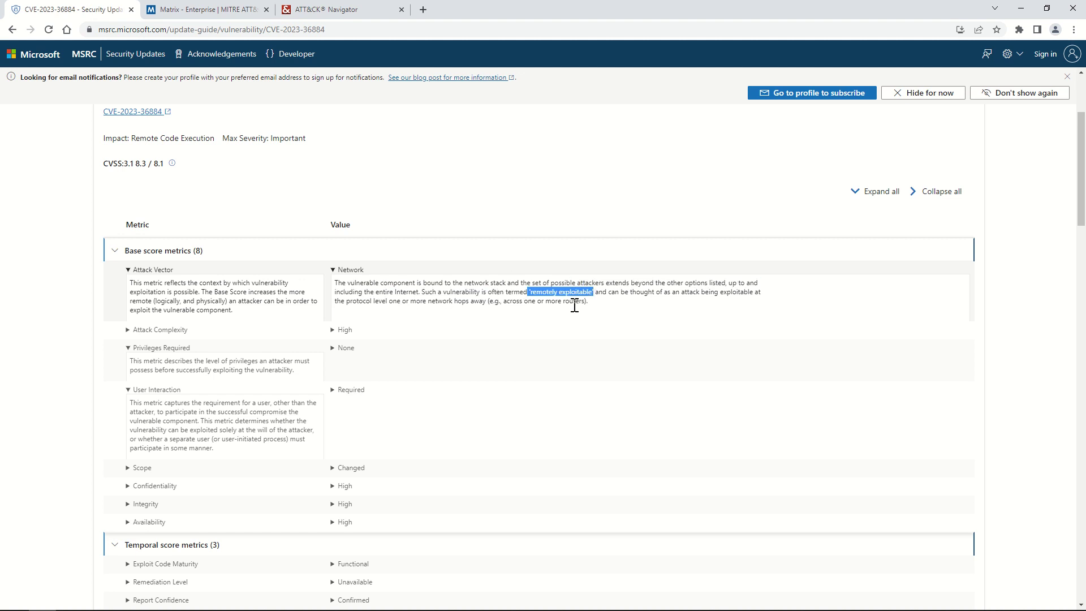
left_click(546, 301)
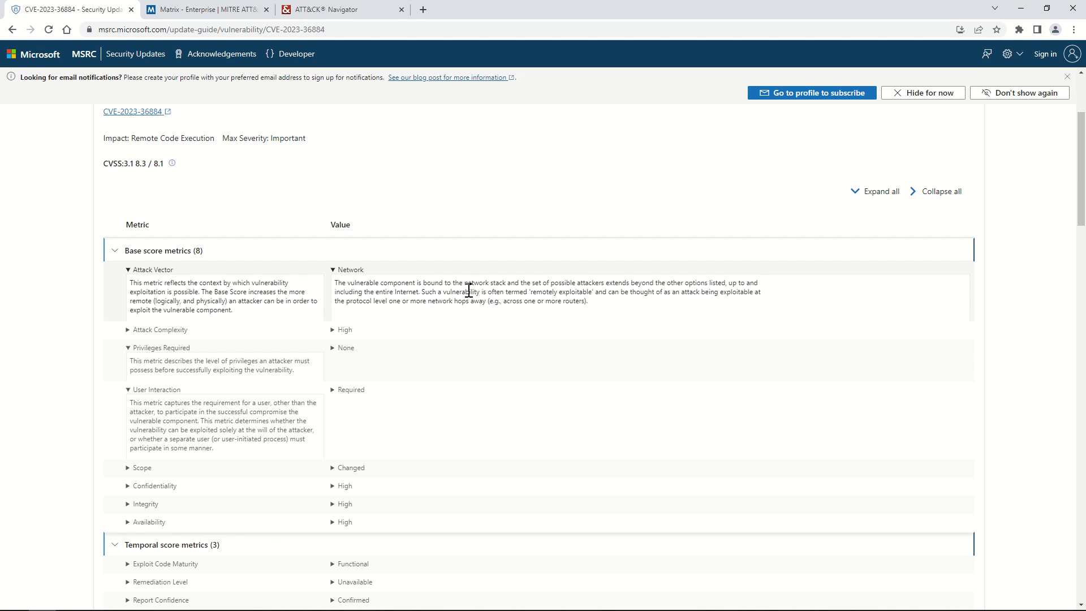
left_click_drag(534, 293, 613, 289)
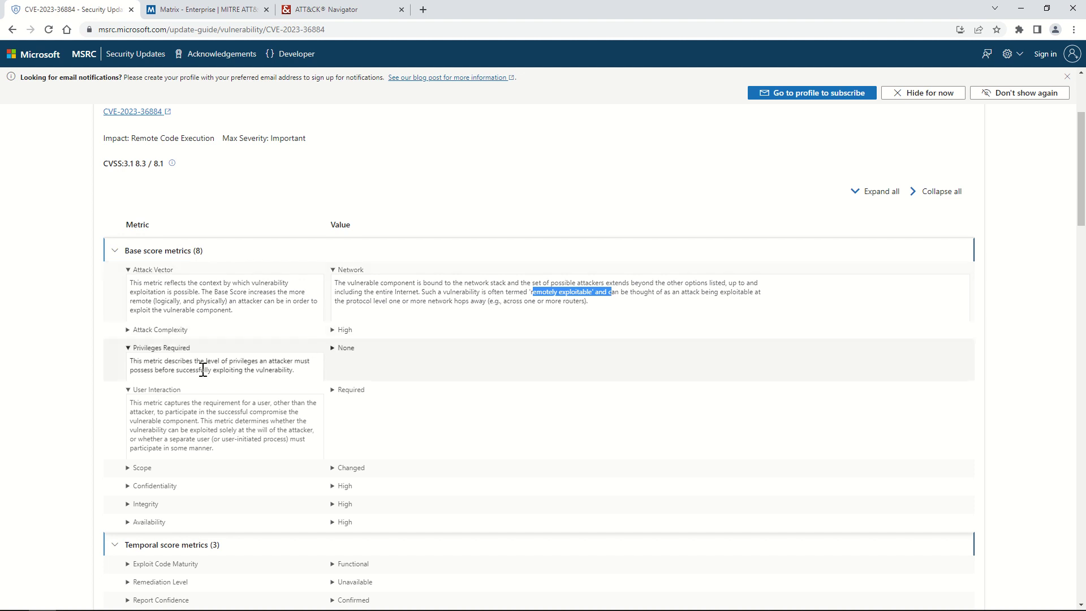
left_click_drag(269, 361, 310, 361)
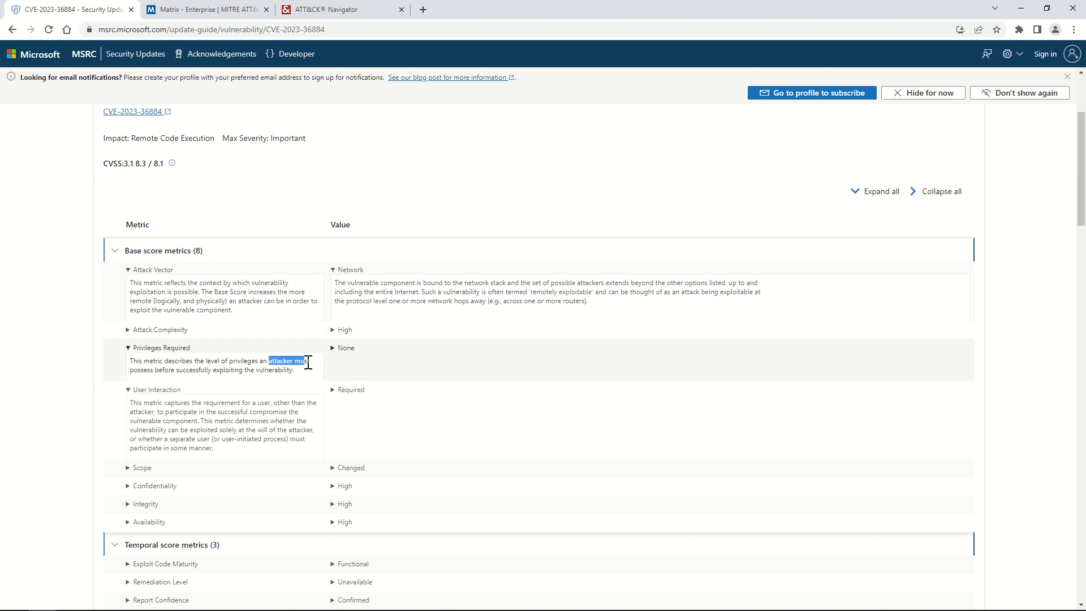
left_click_drag(454, 301, 546, 293)
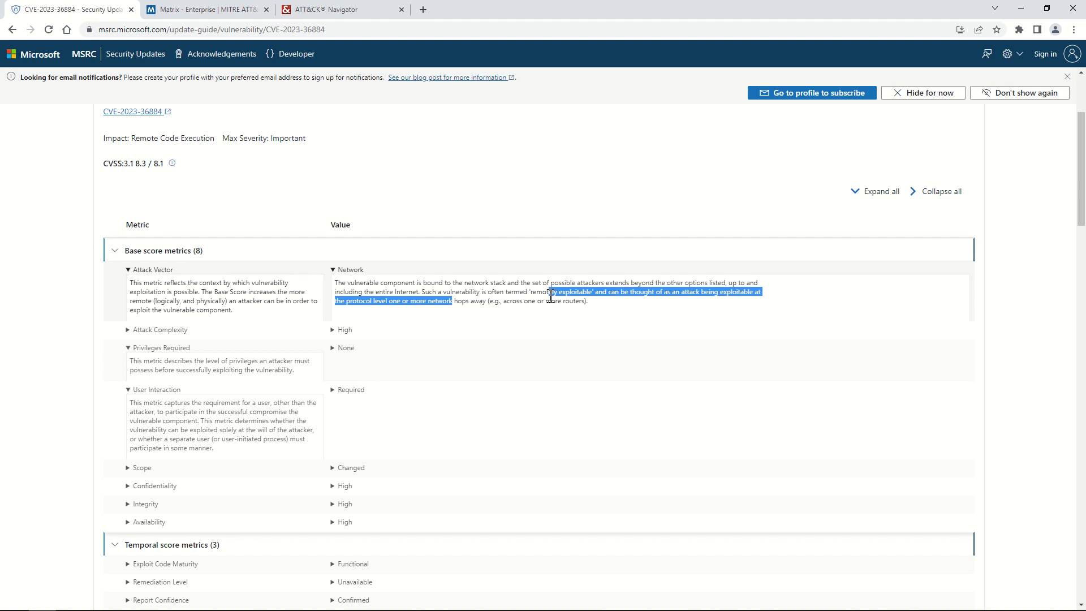
scroll(551, 296, "down", 5)
scroll(551, 305, "down", 4)
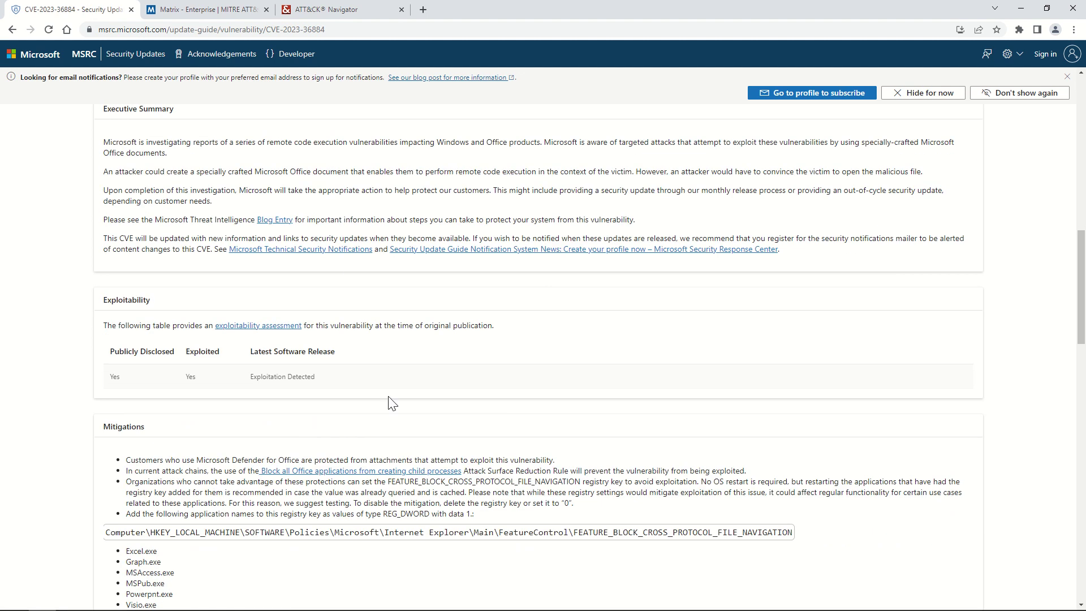
scroll(436, 395, "up", 7)
scroll(436, 395, "up", 5)
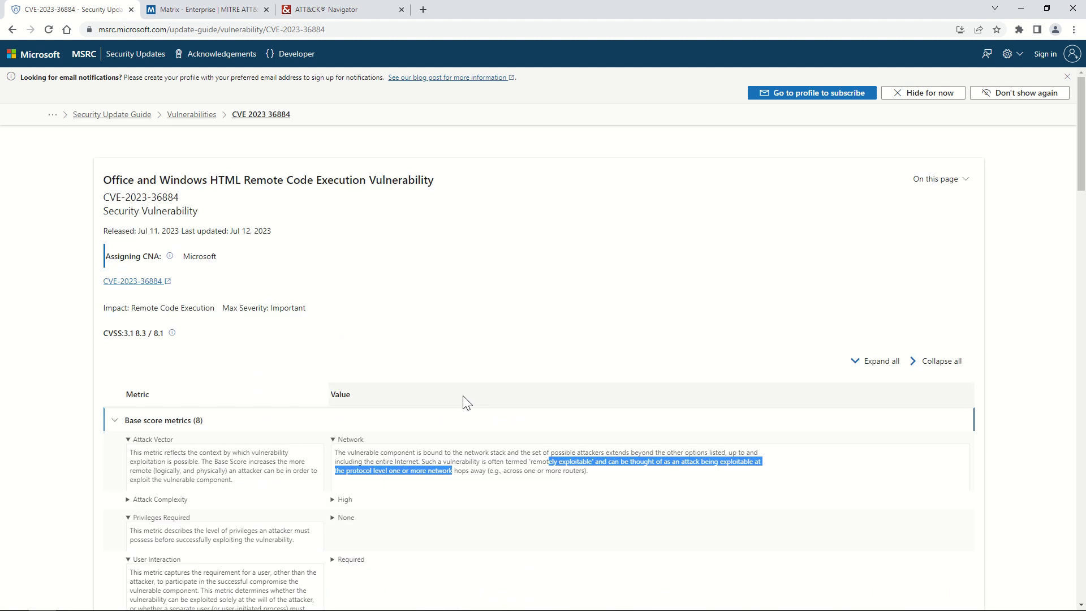
scroll(463, 402, "down", 2)
left_click(472, 347)
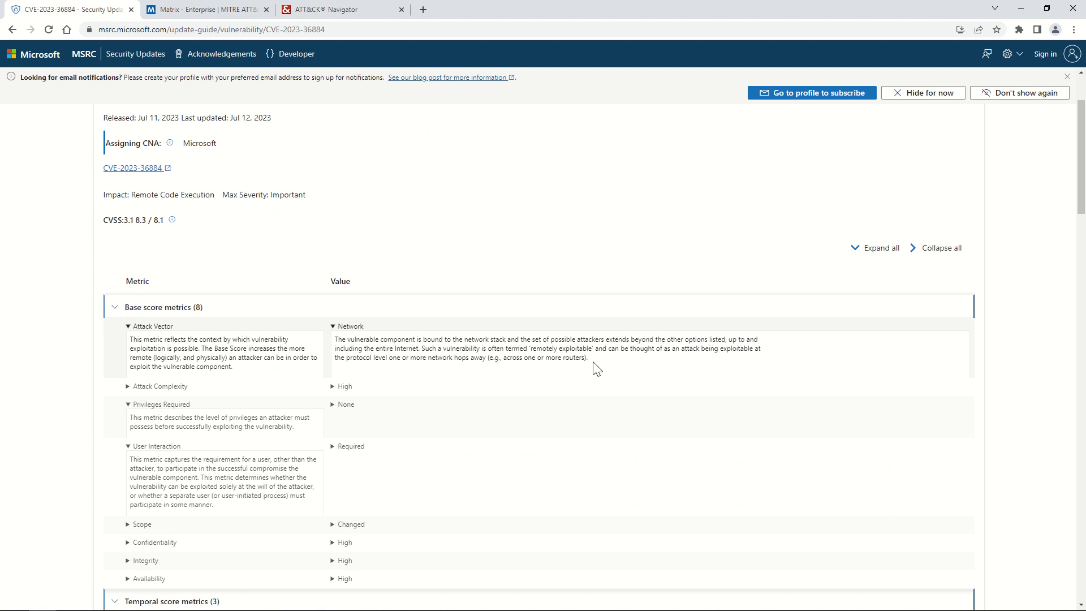
left_click_drag(591, 365, 338, 344)
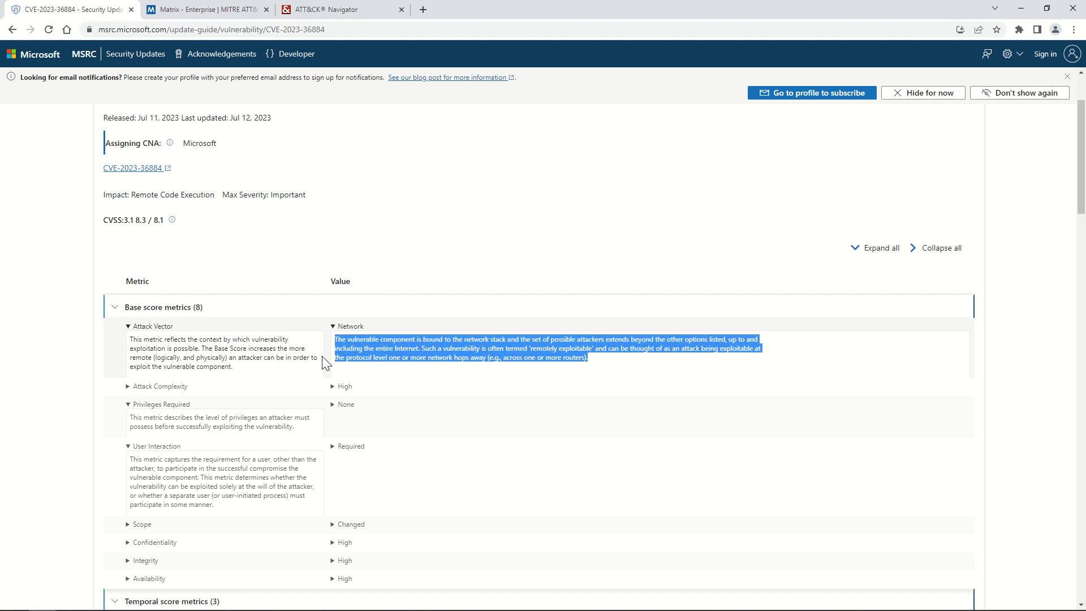
Copy the Network description and fill Phishing orange in the CVE 2023-36884 layer
key("ctrl+c")
left_click(236, 11)
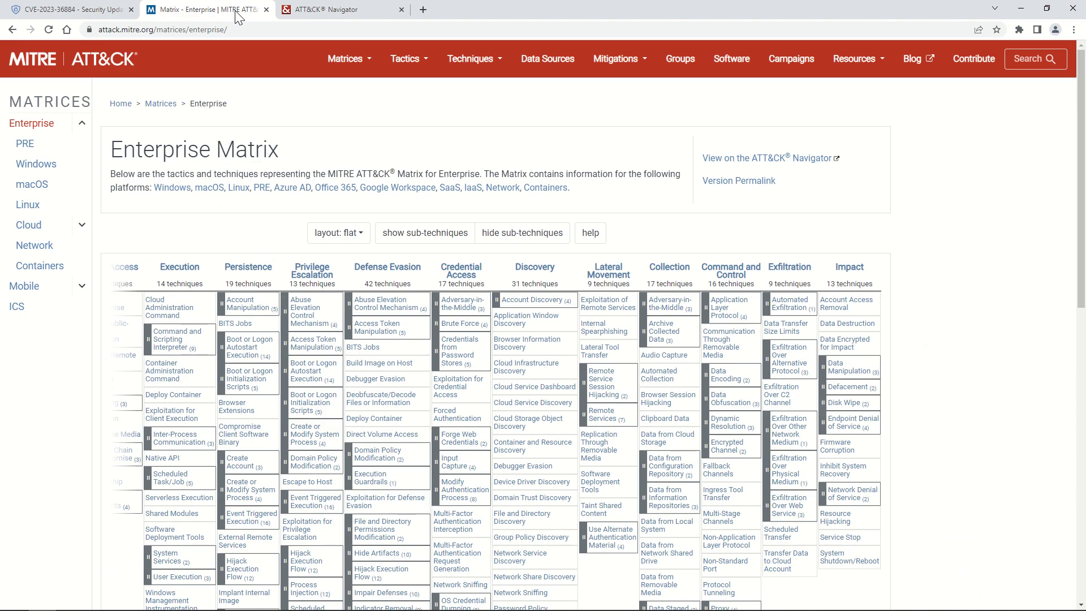
left_click(319, 10)
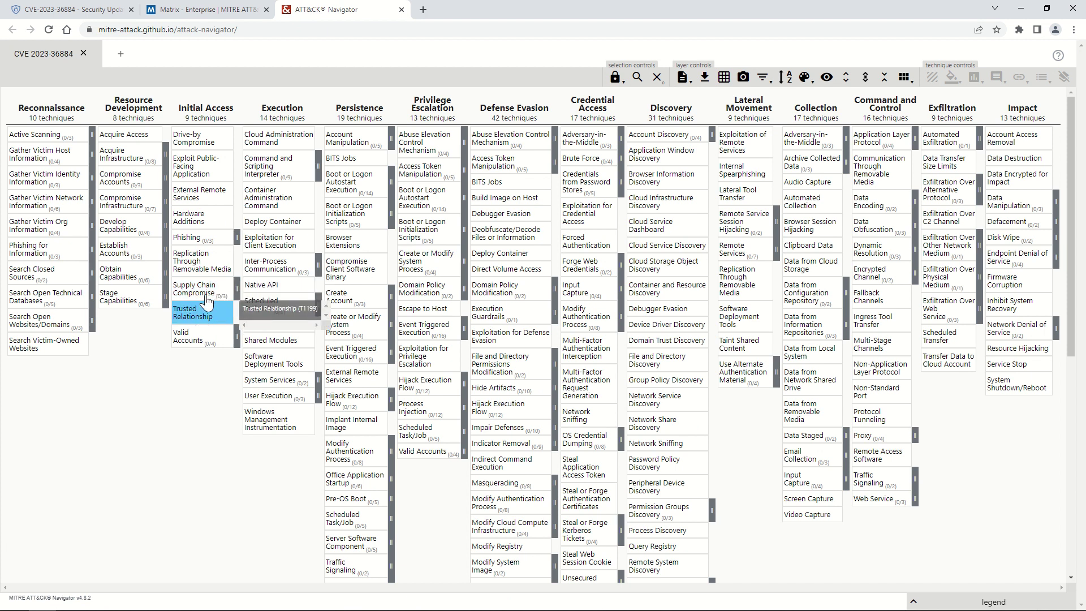
left_click(197, 245)
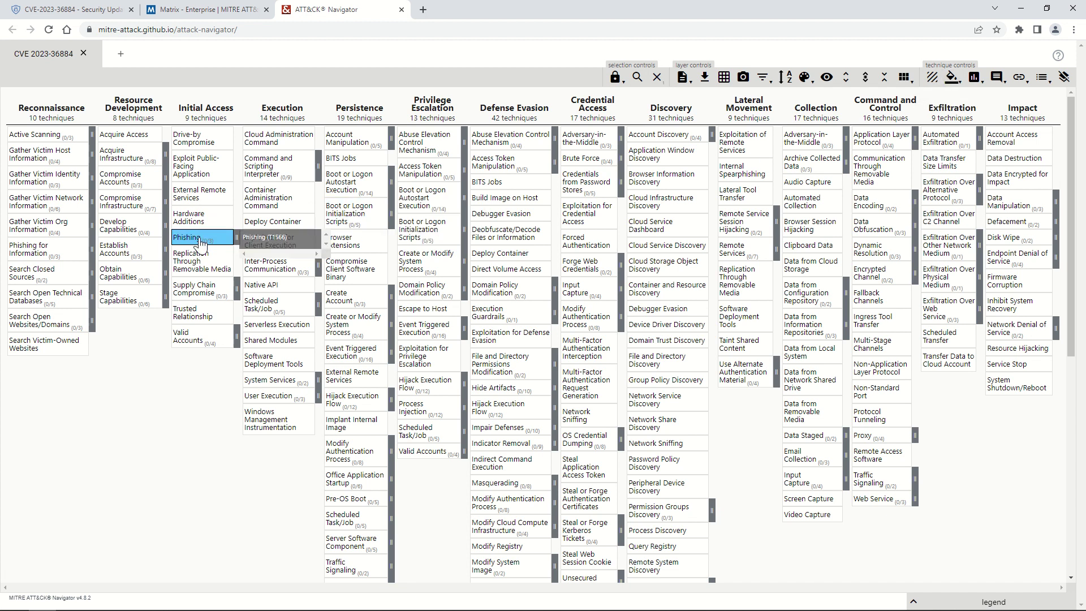
left_click(952, 79)
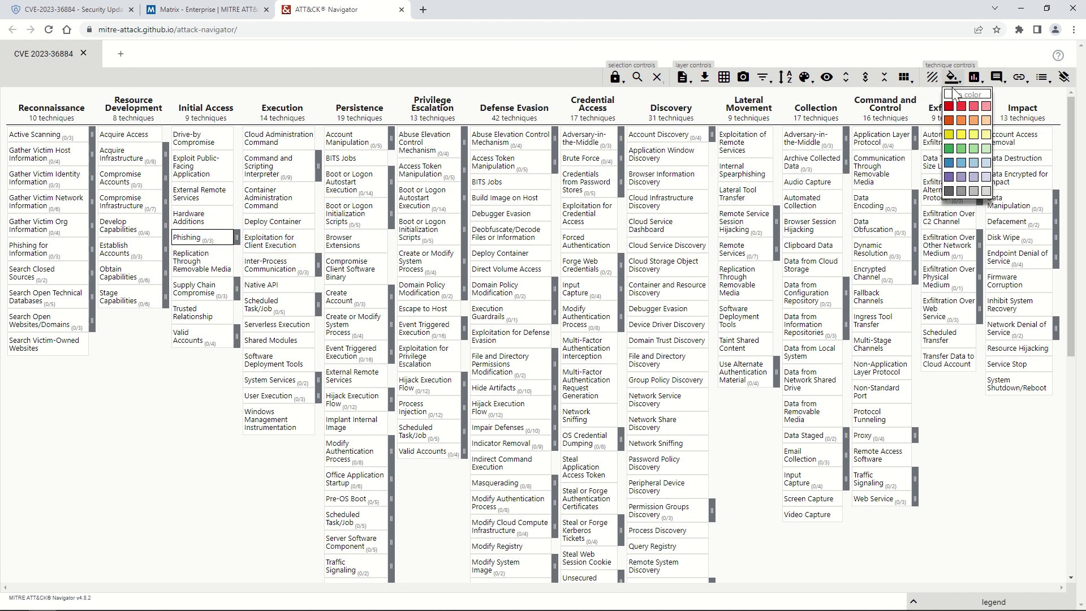
left_click(950, 126)
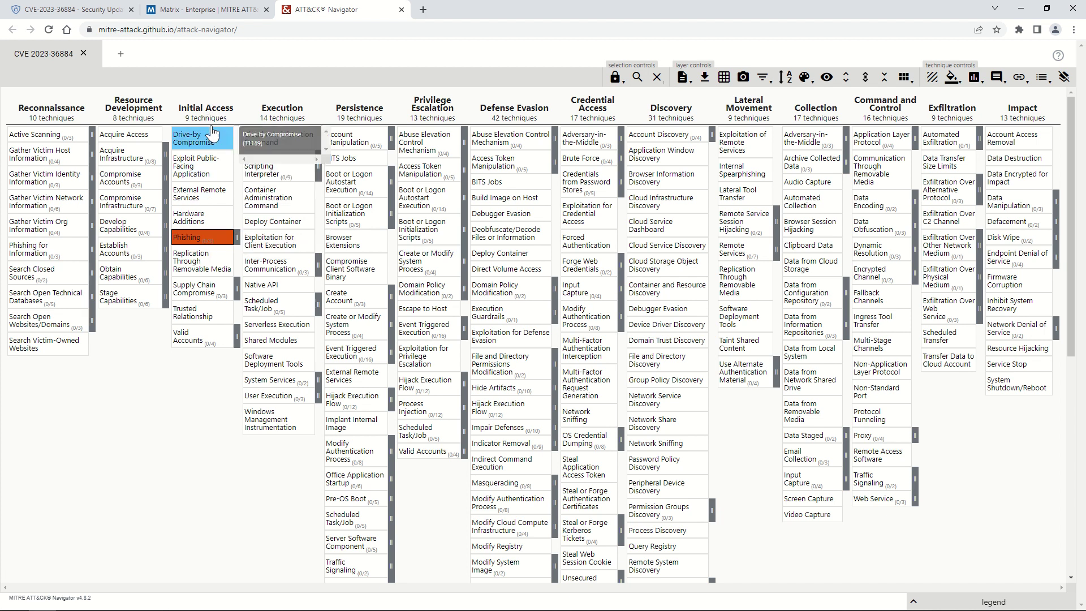
left_click(99, 11)
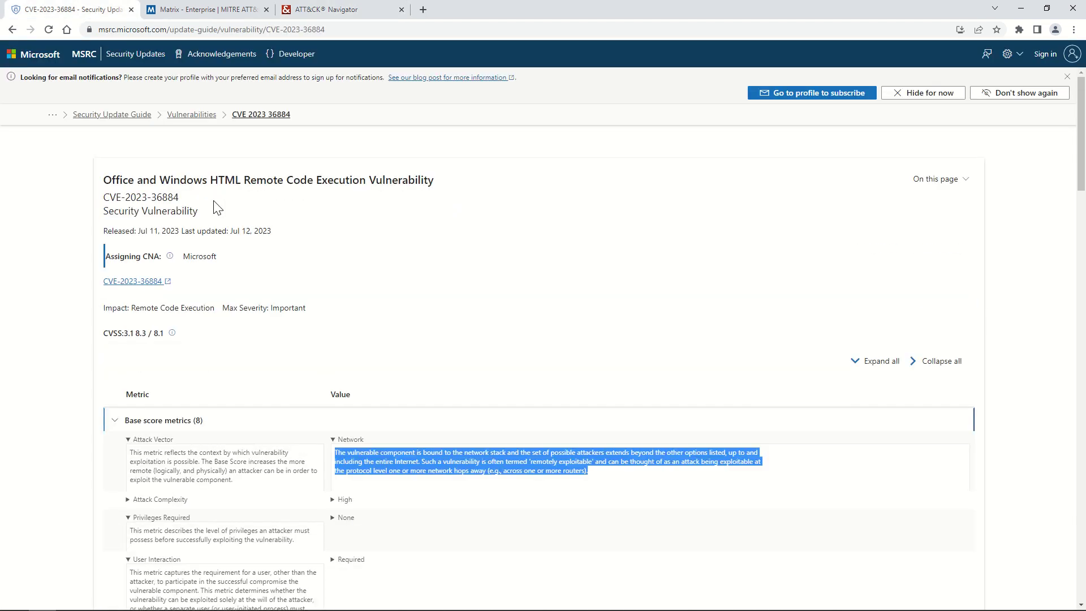
Expand the Required value under User Interaction, read its description, then return to Navigator
left_click_drag(191, 201, 315, 180)
scroll(207, 345, "down", 4)
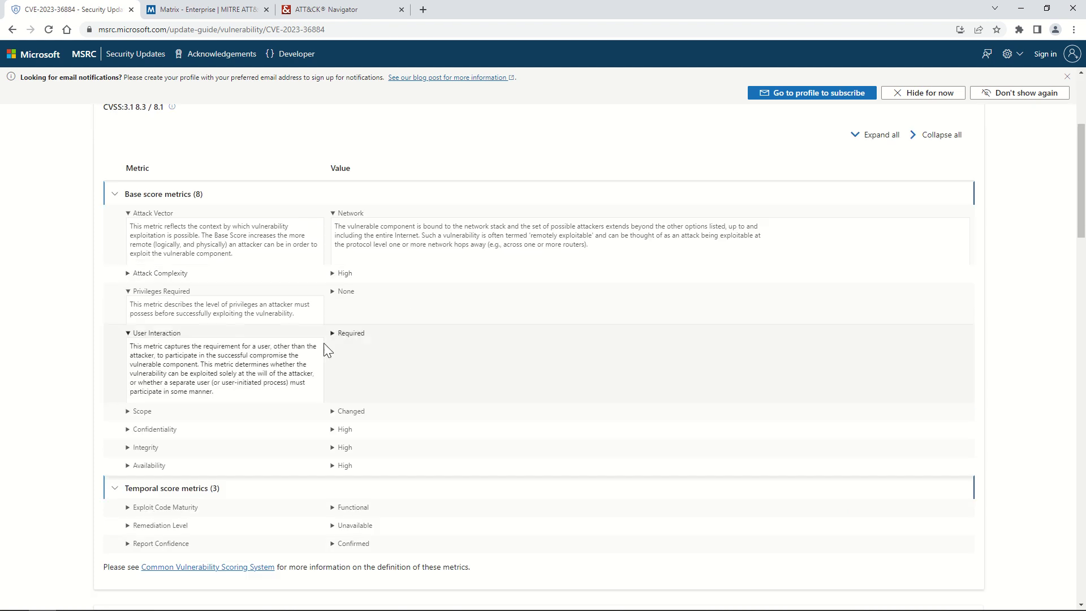
left_click_drag(214, 364, 274, 363)
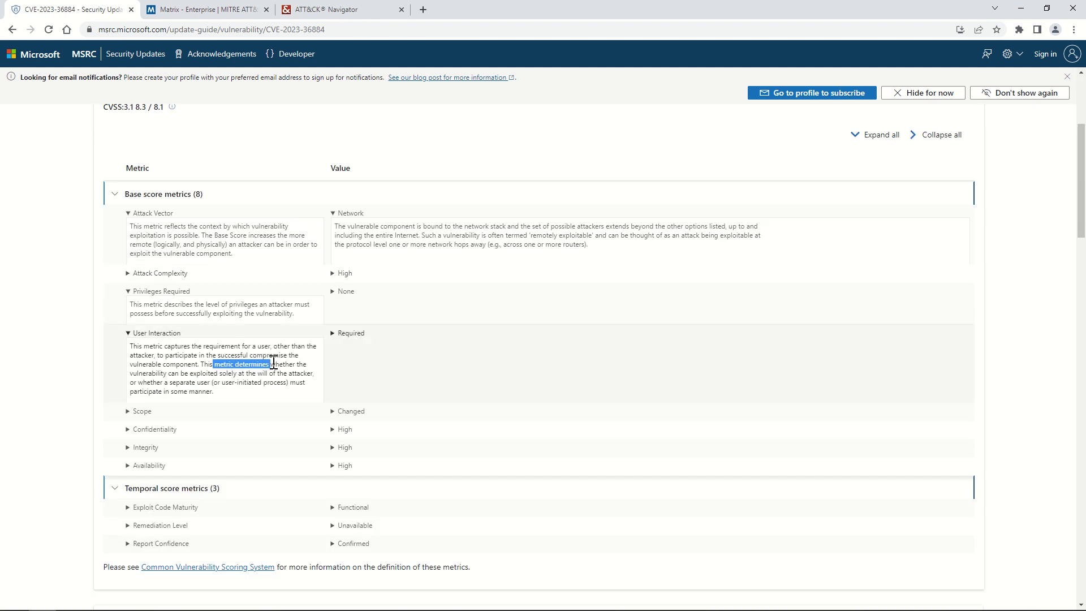
left_click(332, 332)
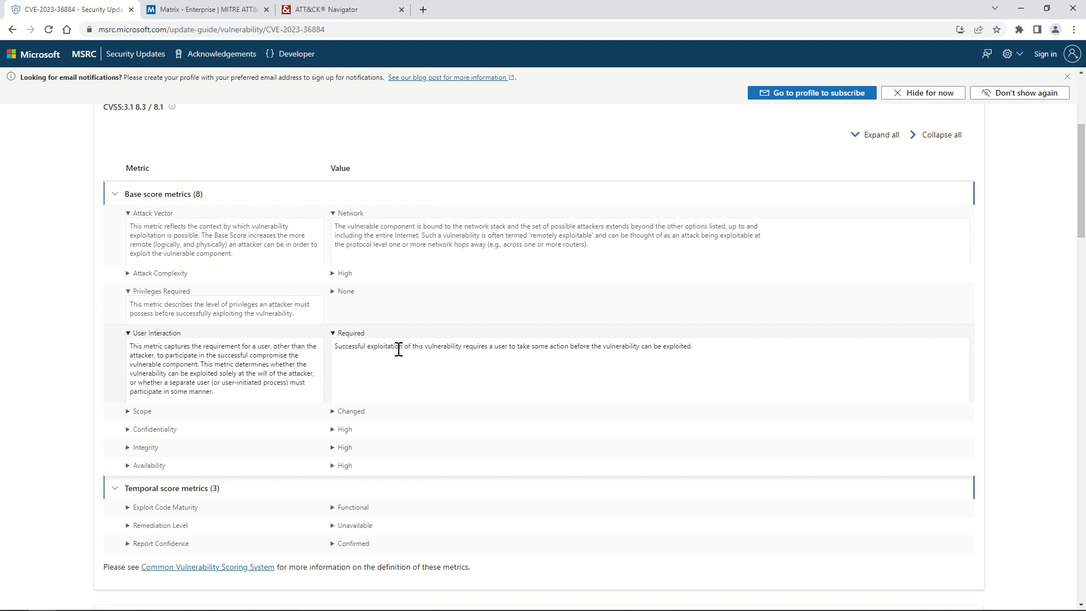
left_click_drag(398, 349, 480, 346)
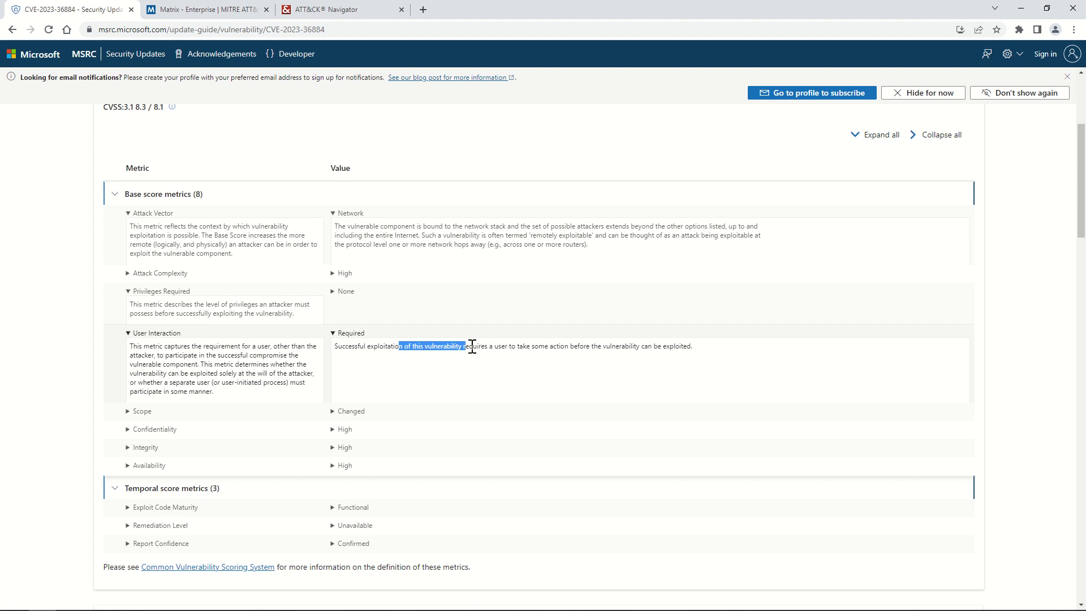
scroll(472, 346, "up", 4)
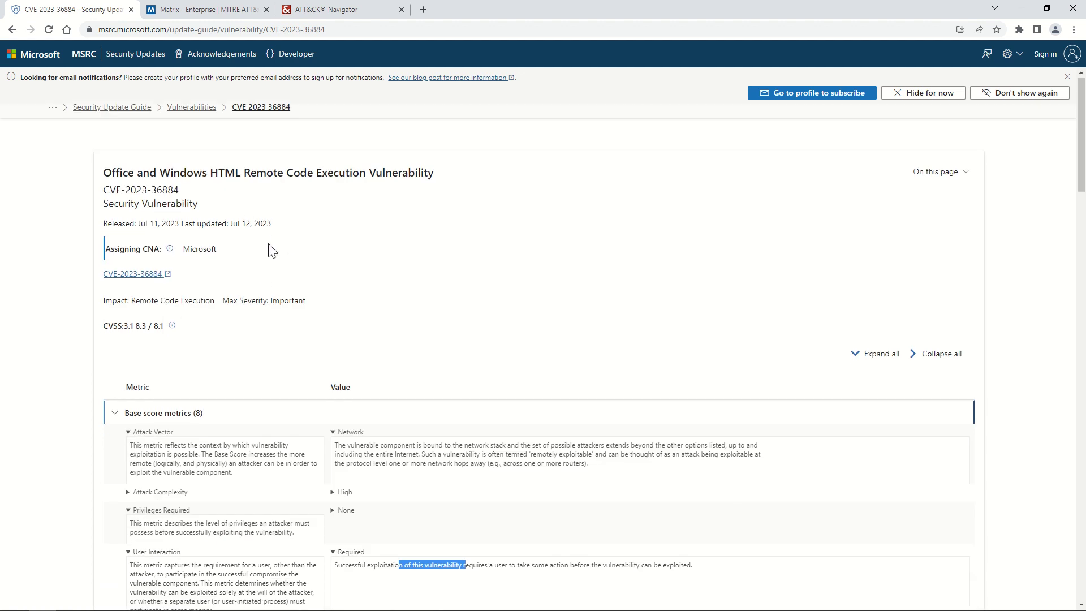
left_click(321, 10)
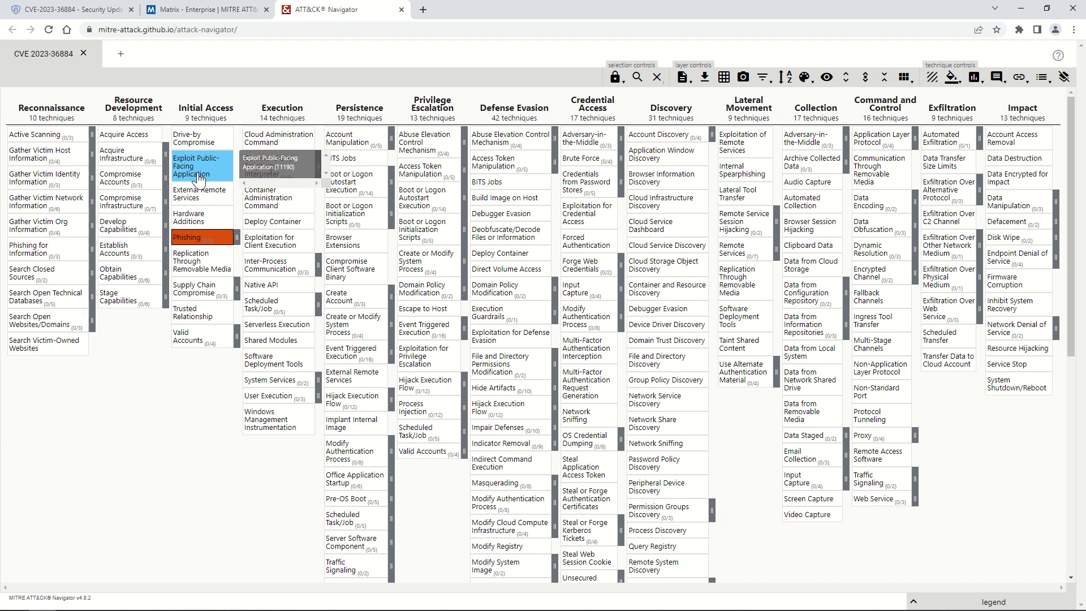
Select Phishing in the layer, then re-read the Required description on the MSRC page
left_click(218, 241)
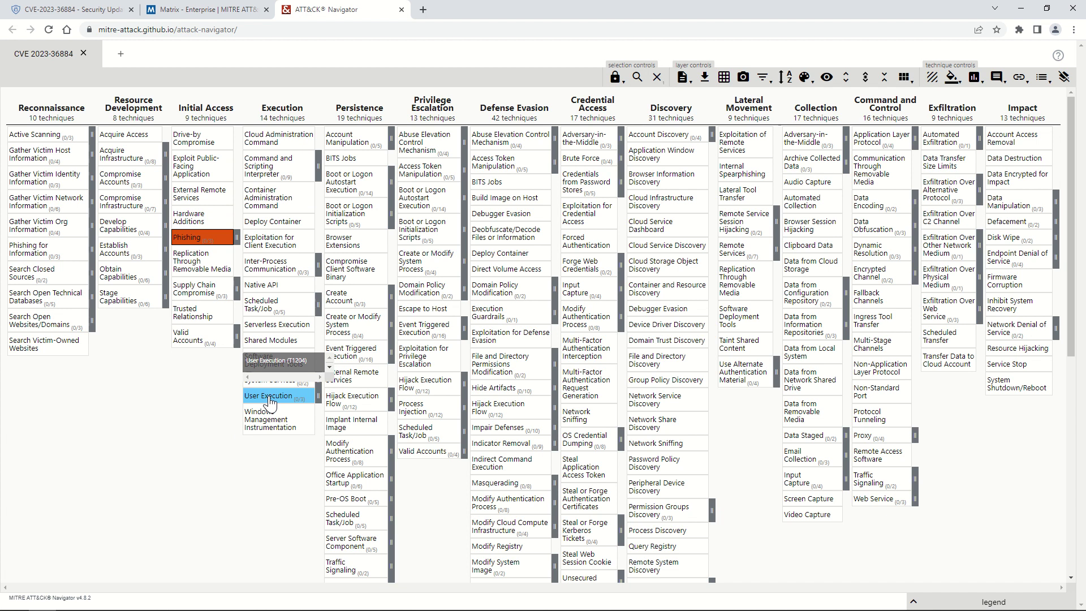
left_click(86, 11)
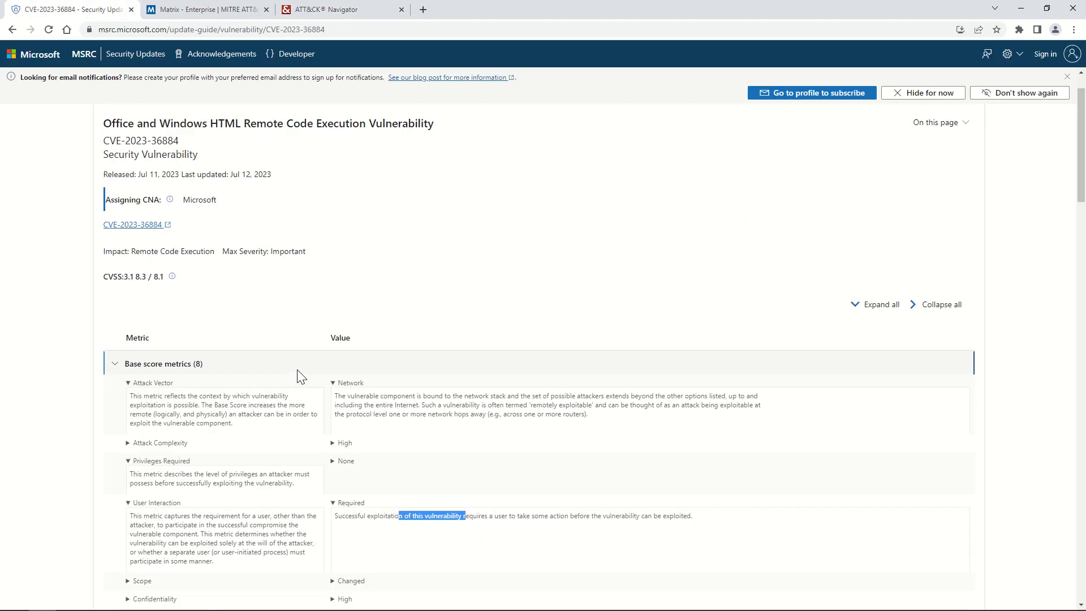
scroll(302, 378, "down", 4)
left_click(348, 307)
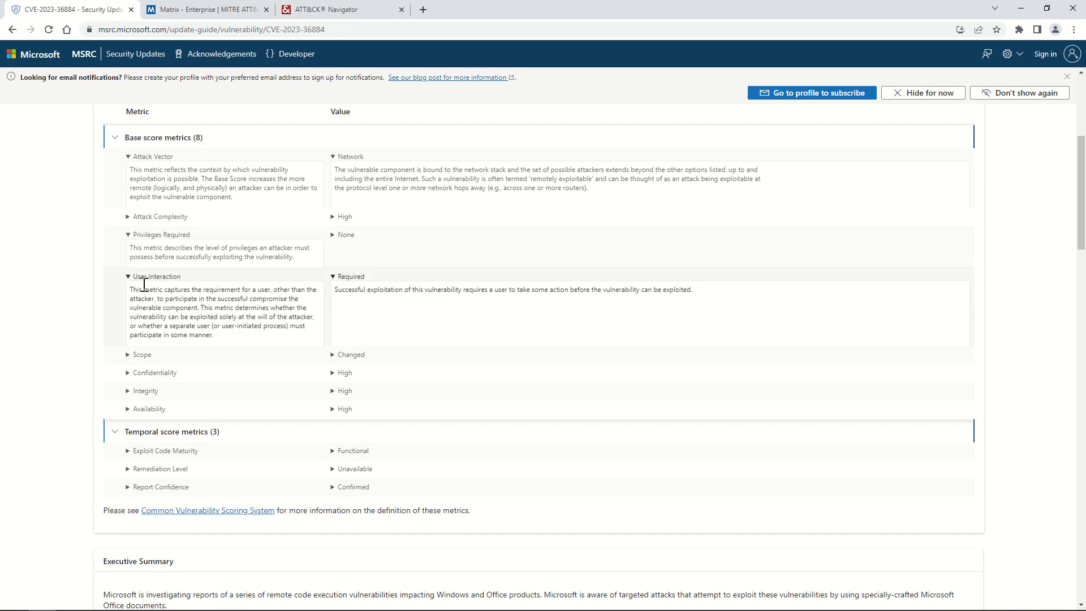
left_click_drag(353, 277, 603, 304)
left_click(355, 292)
left_click(216, 11)
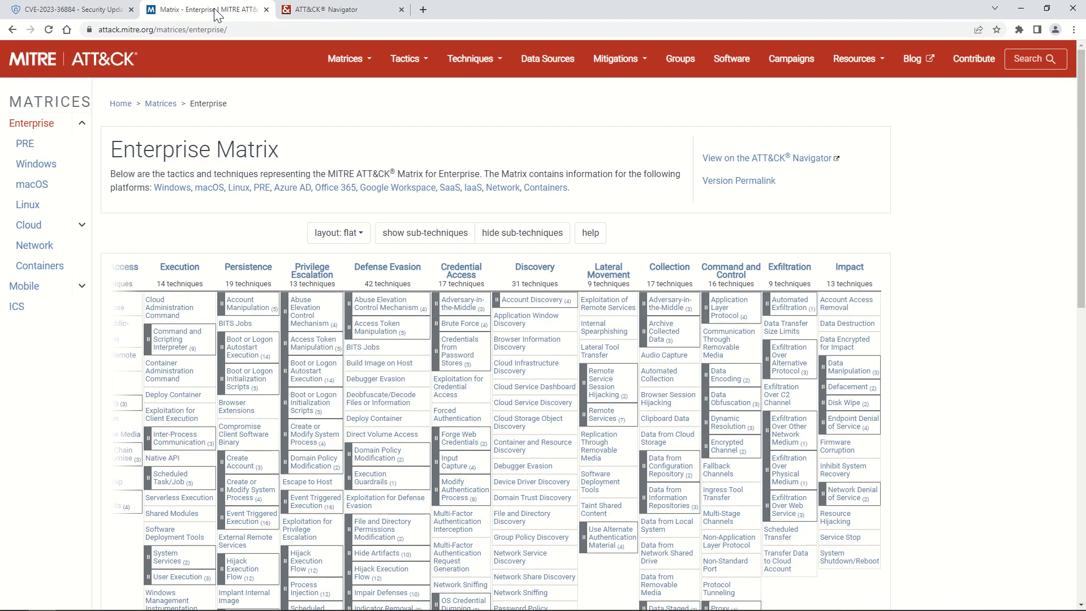
left_click(295, 12)
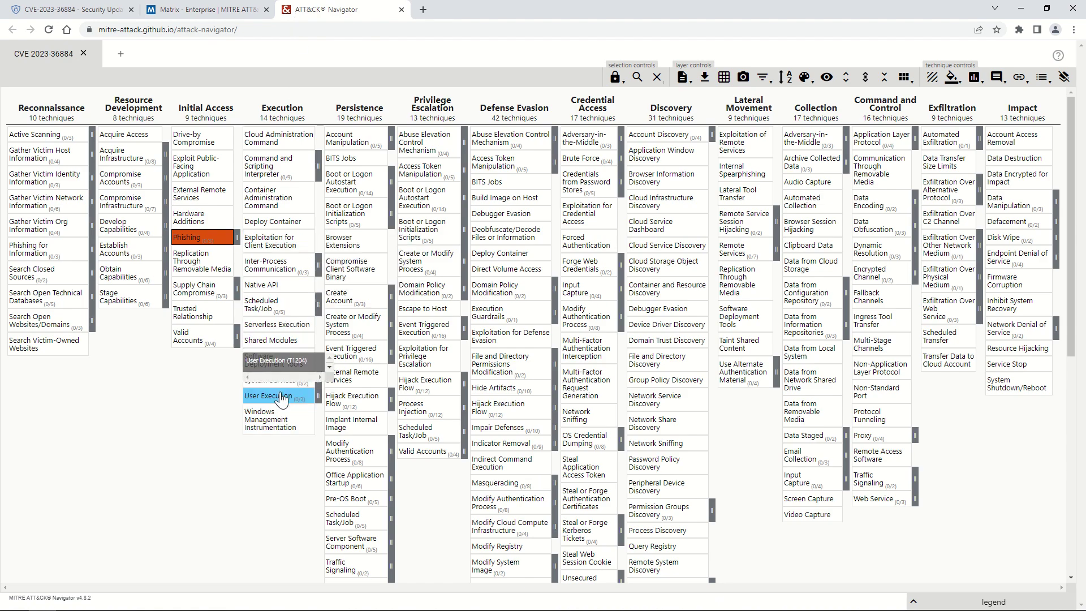
Fill User Execution yellow under Execution and collapse its sub-techniques
left_click(318, 399)
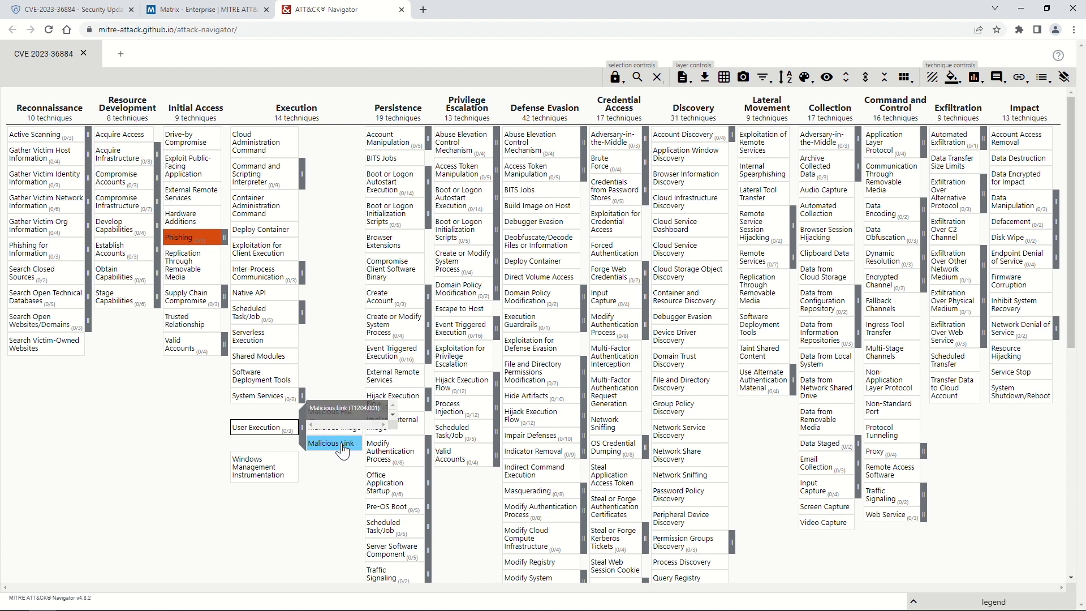
left_click(269, 430)
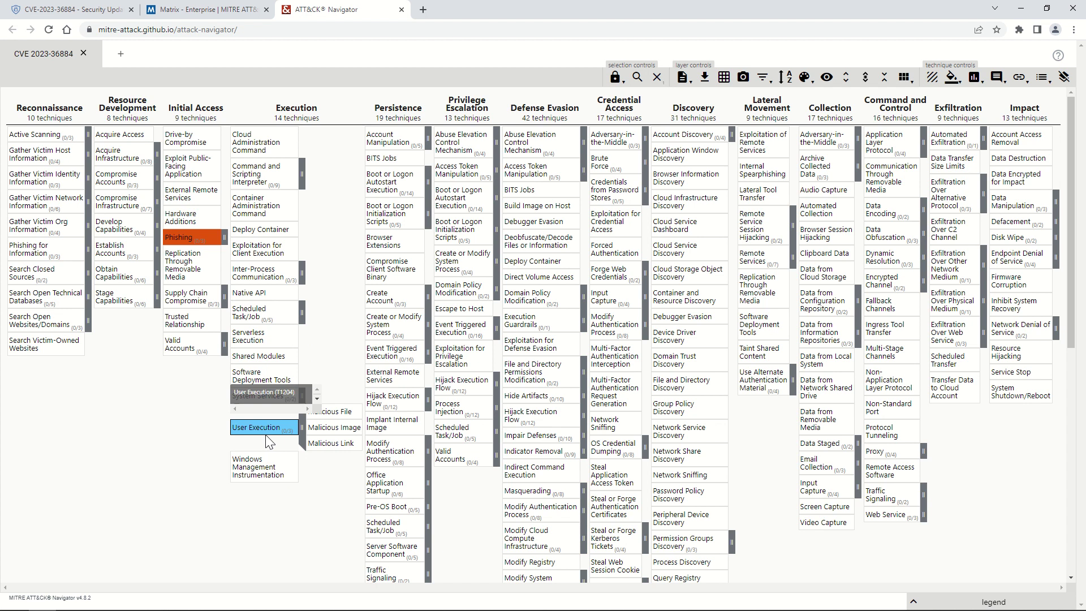
left_click(266, 430)
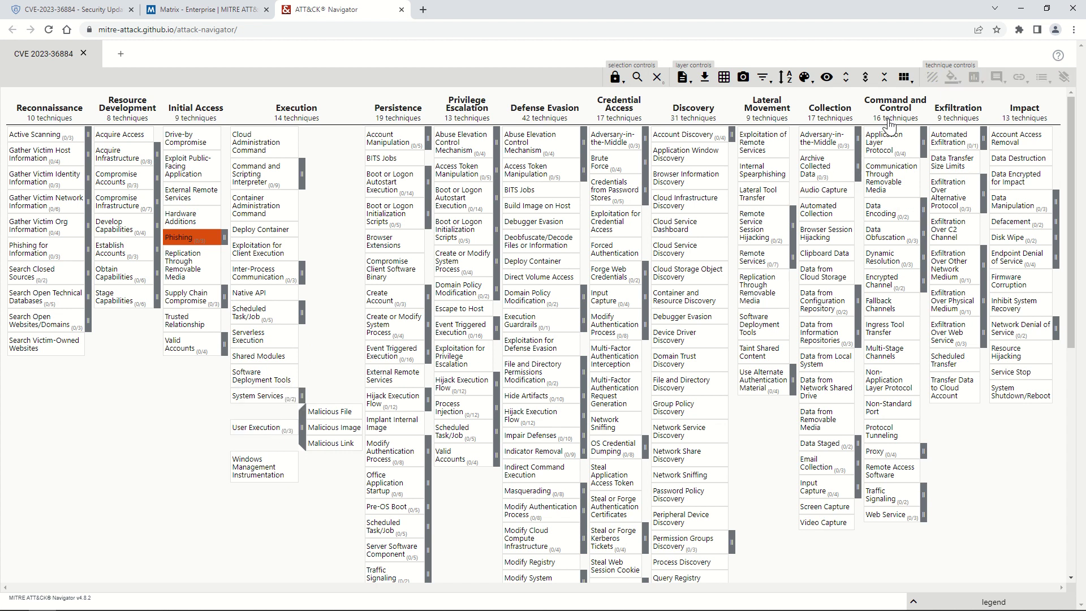
left_click(266, 430)
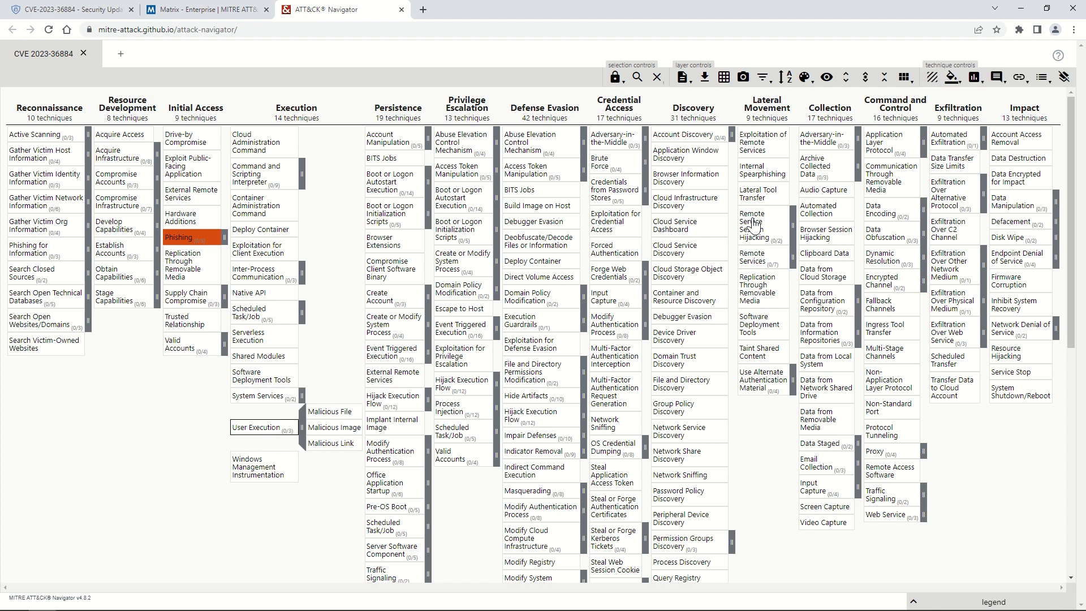
left_click(952, 78)
left_click(960, 134)
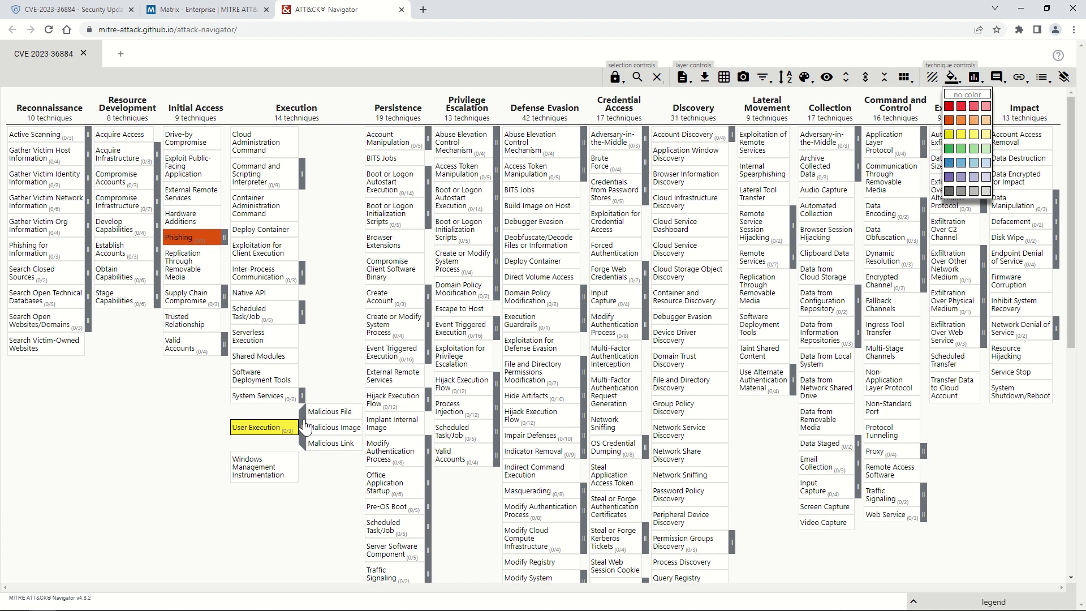
left_click(301, 430)
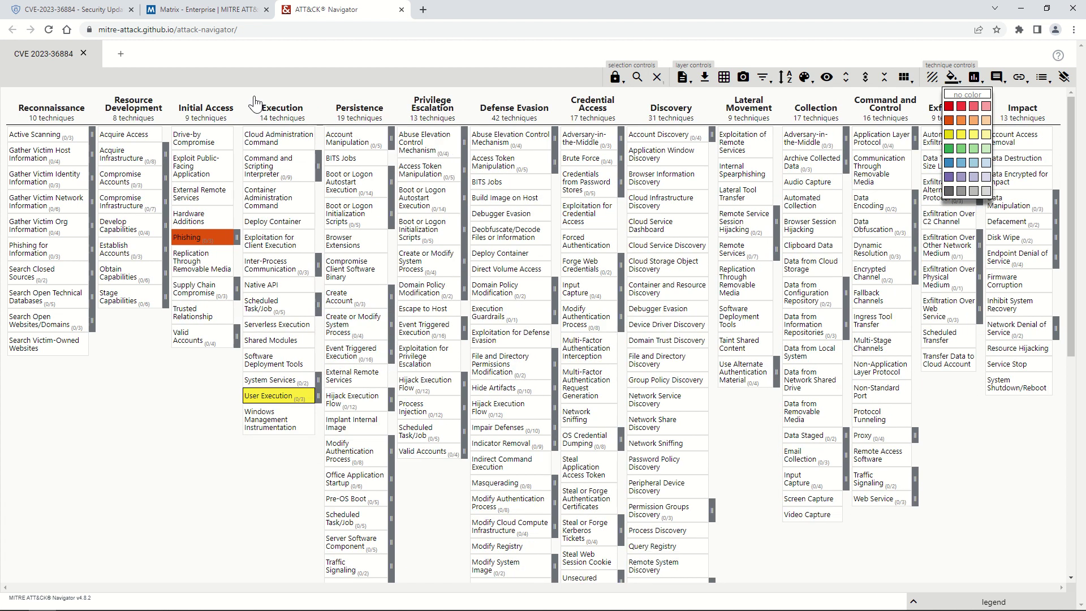
left_click(74, 9)
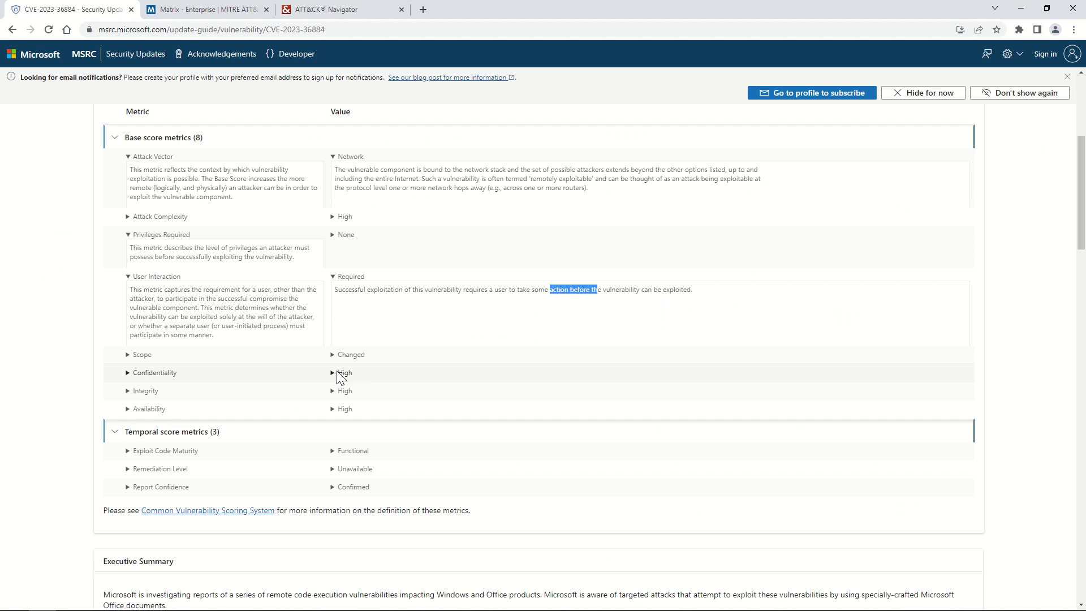
Open the Cyble CVE-2023-36884 article in a new tab via the 'cy' address suggestion
left_click(129, 283)
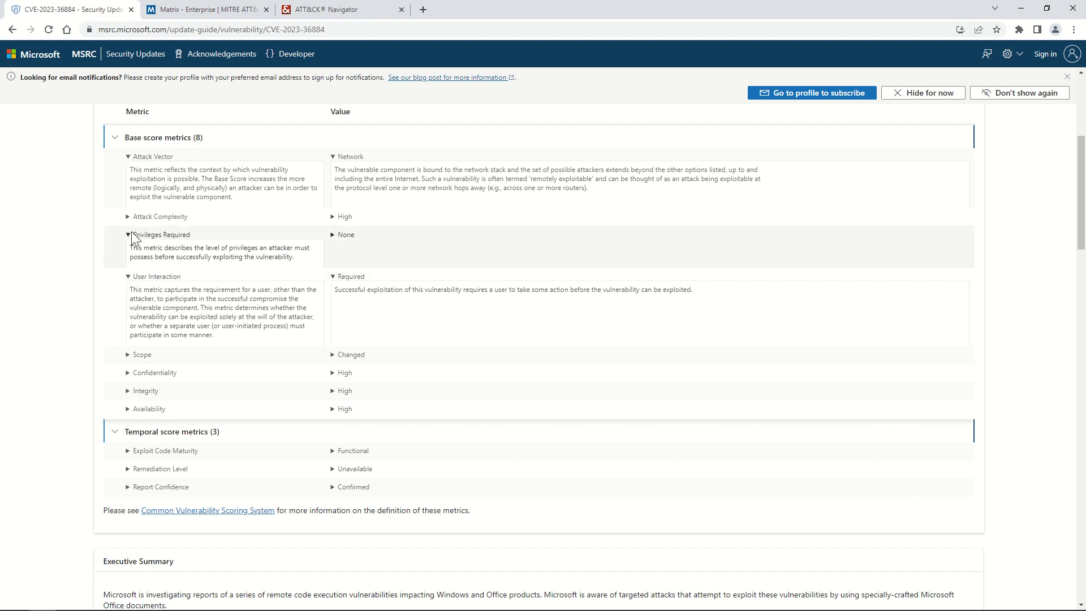
left_click(423, 10)
type("cy")
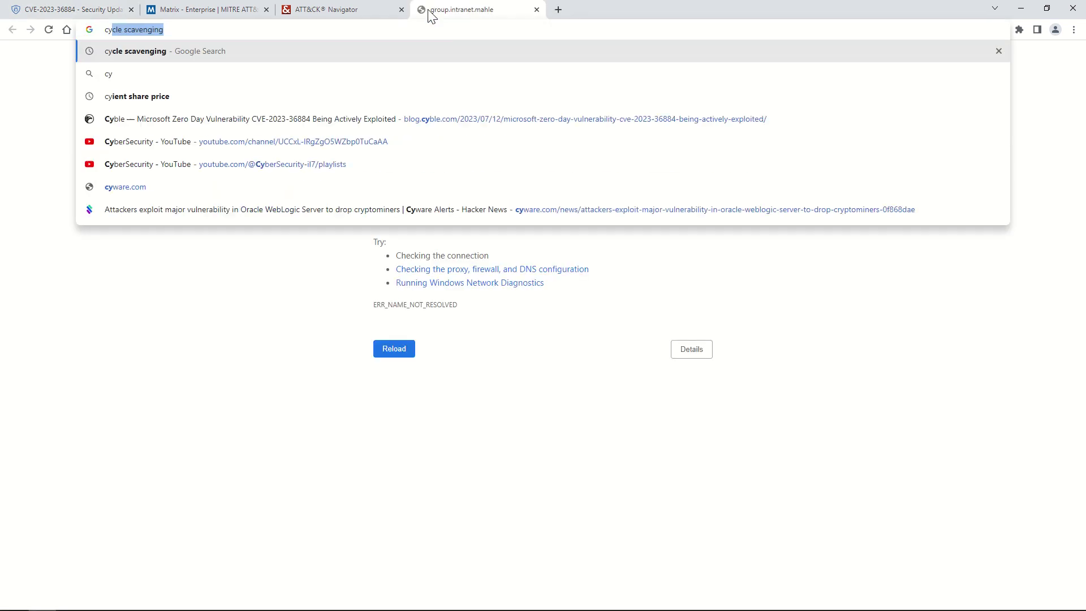
key("Down")
key("Down")
key("Down")
key("Return")
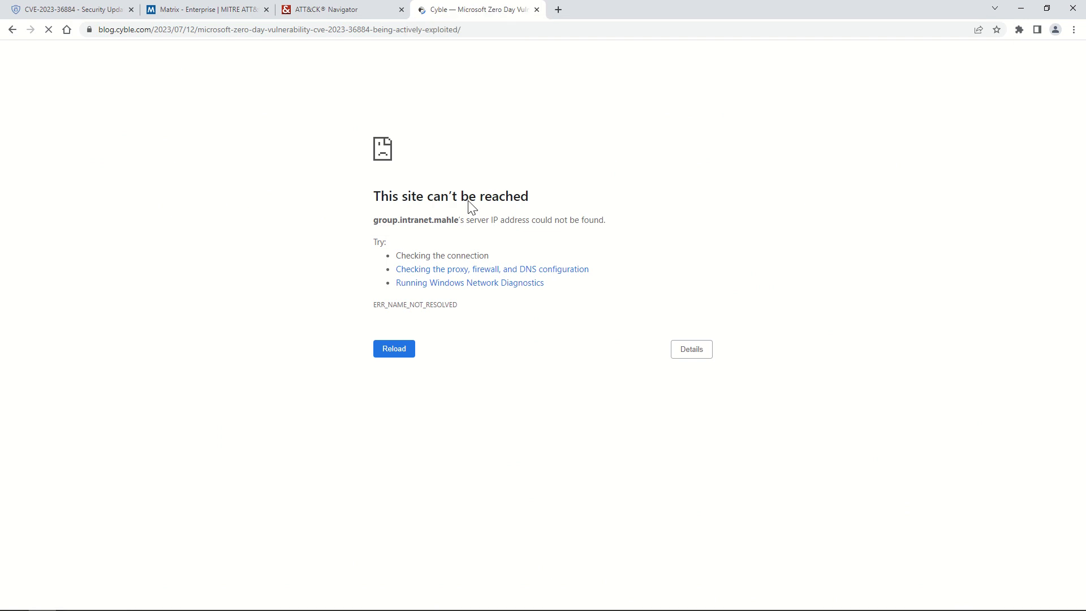
Scroll to the article's MITRE ATT&CK Techniques table and review the Execution and Discovery entries
scroll(476, 263, "down", 5)
scroll(475, 263, "down", 20)
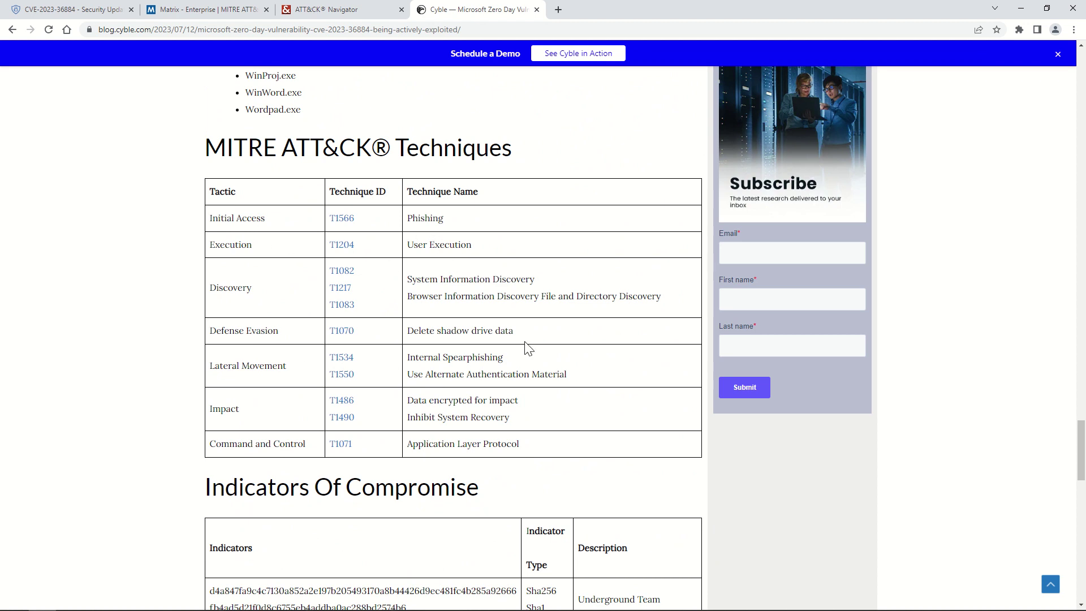
double_click(247, 245)
double_click(214, 288)
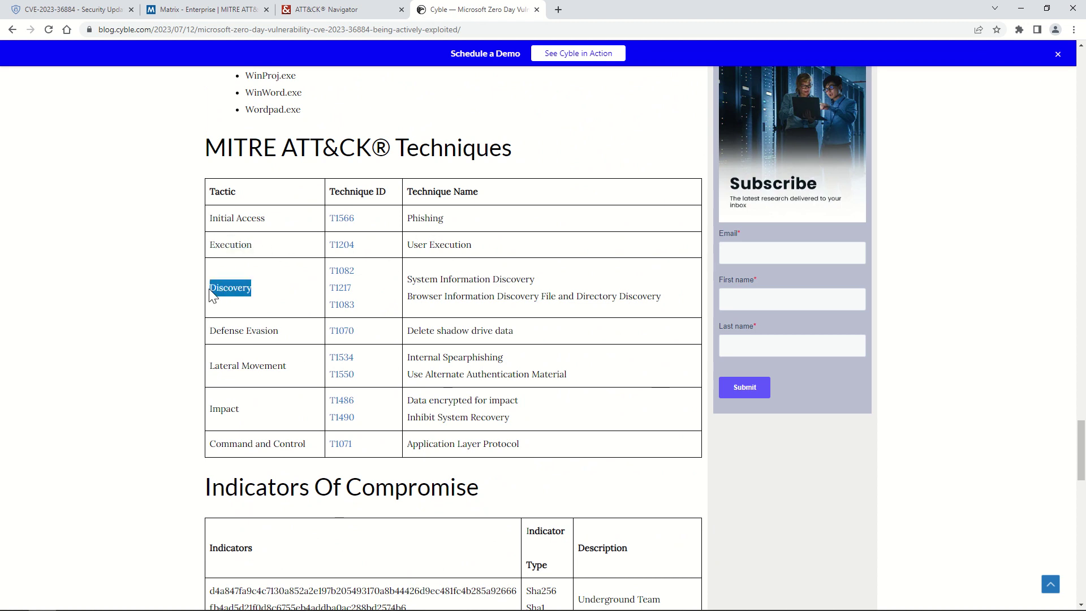
double_click(443, 279)
double_click(471, 296)
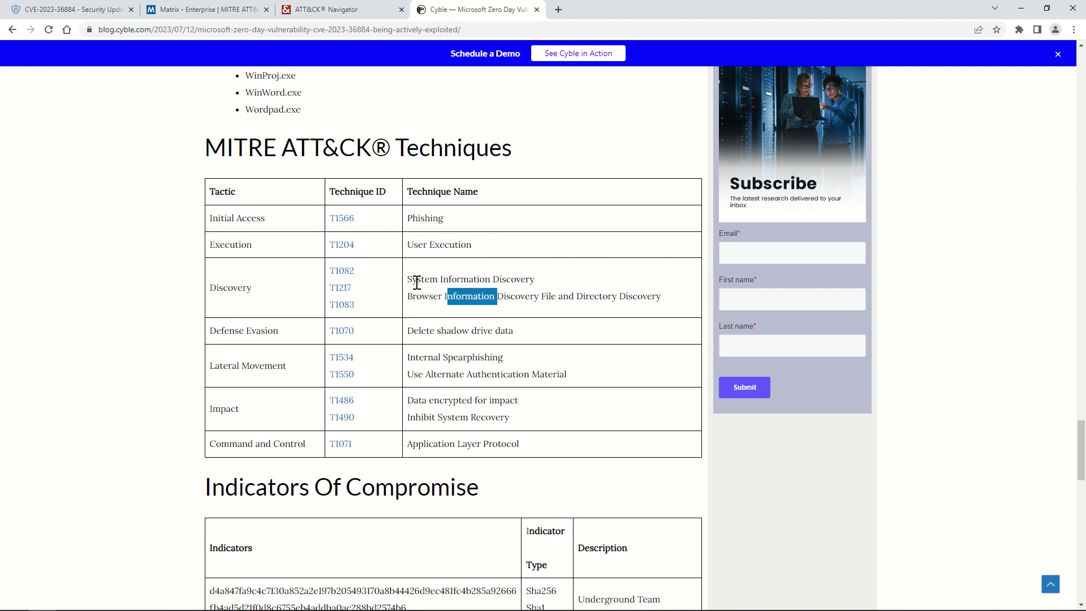
left_click_drag(417, 283, 492, 278)
left_click(493, 279)
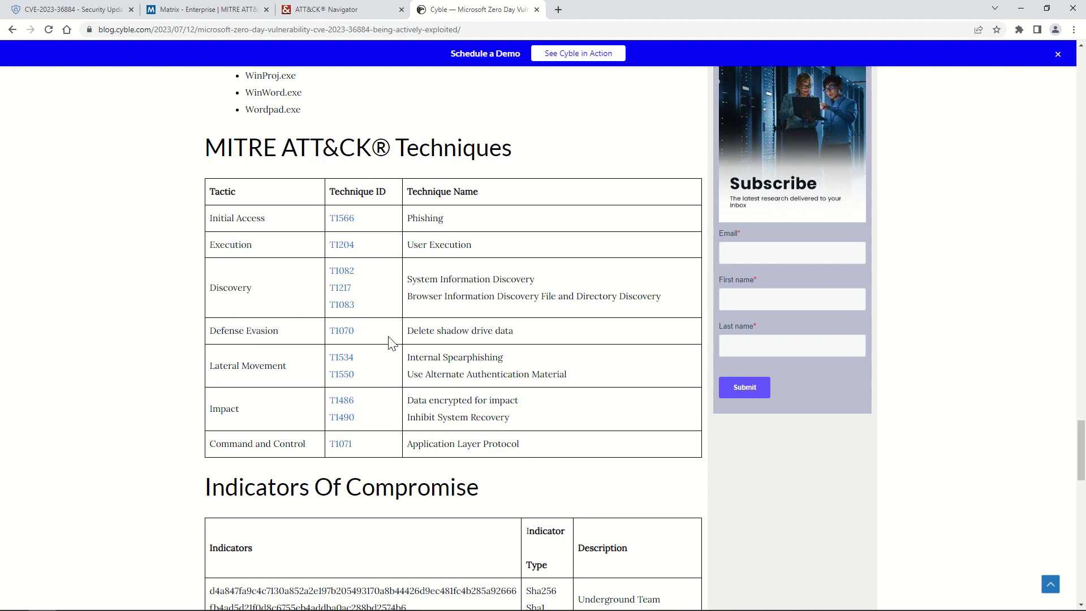
Compare the table against the Navigator layer and MSRC page, then select technique ID T1082
left_click(303, 13)
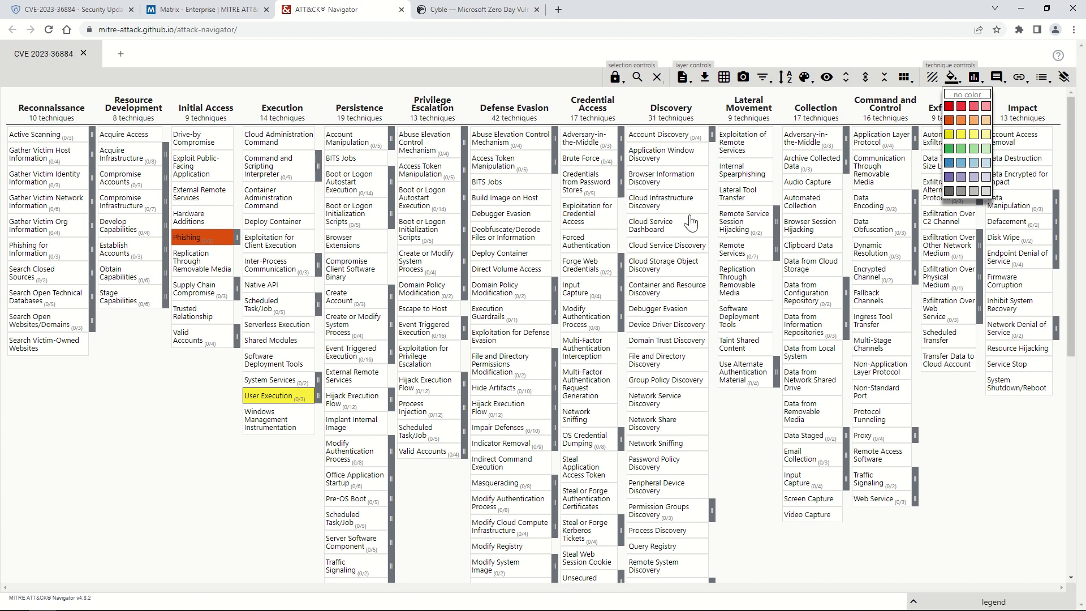
left_click(504, 12)
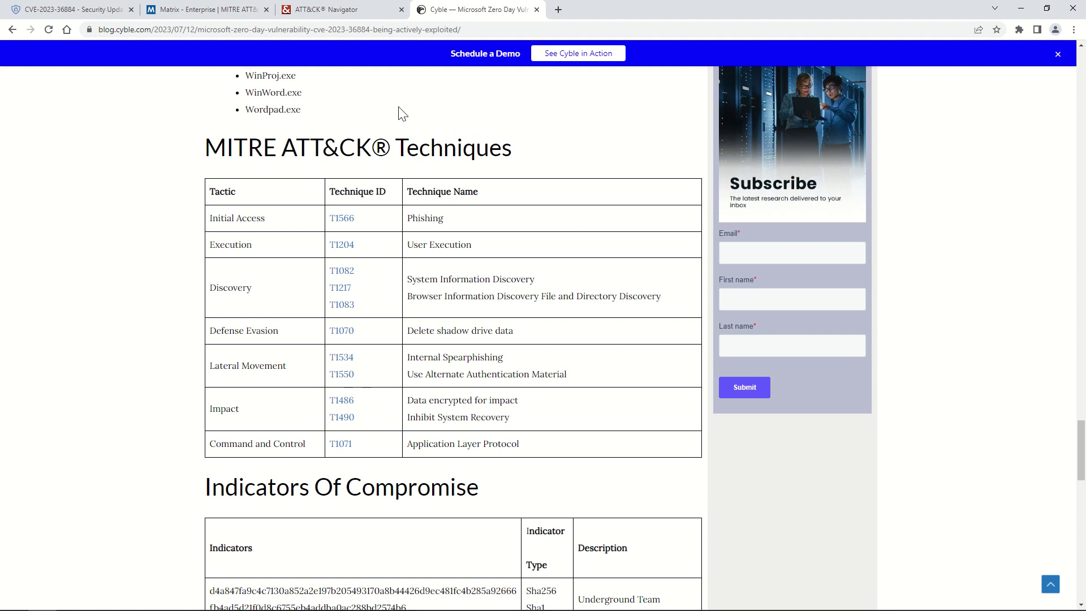
left_click(62, 13)
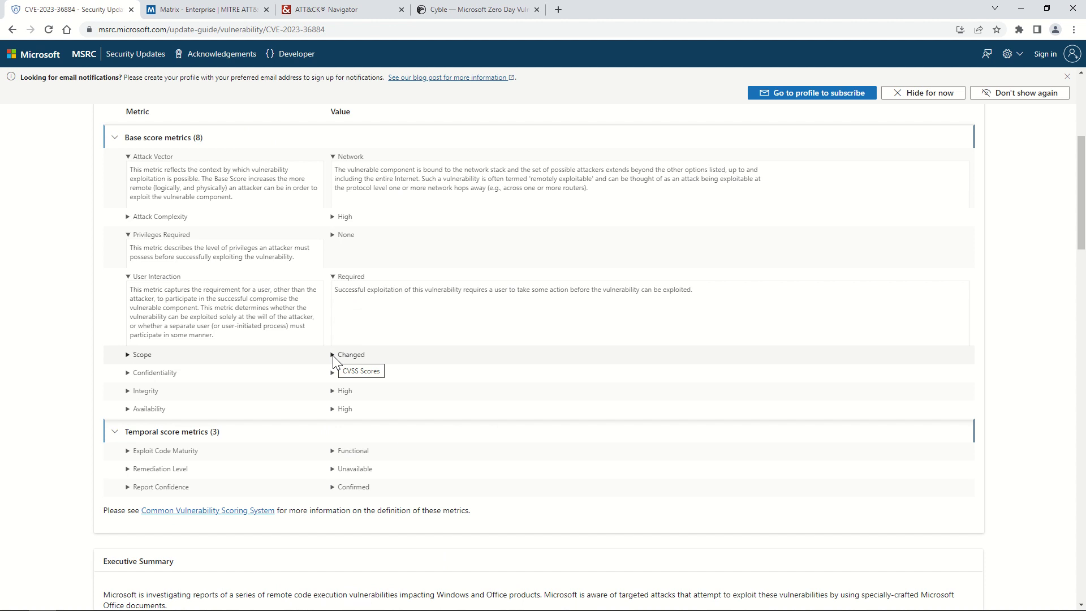
left_click(506, 10)
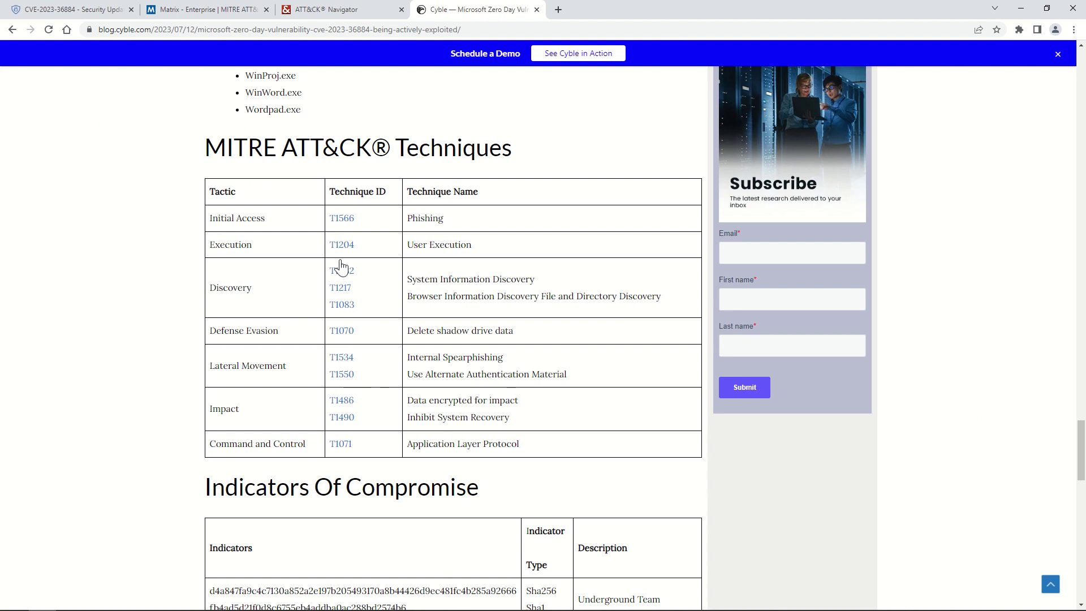
left_click_drag(358, 244, 330, 271)
key("ctrl+c")
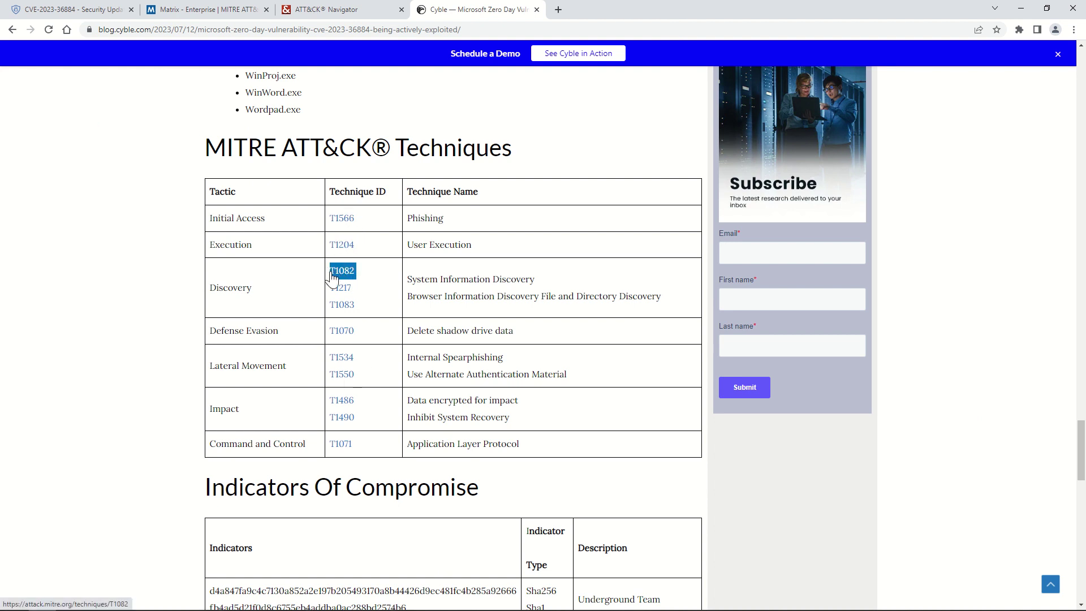
left_click(206, 10)
Paste T1082 into the Navigator technique search field
left_click(334, 10)
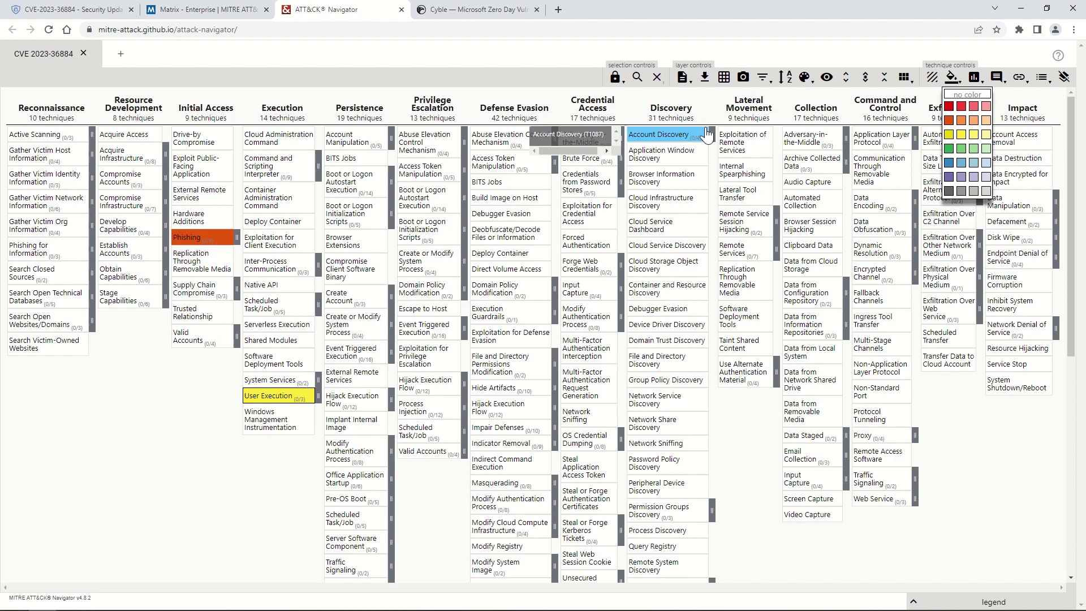
left_click(637, 77)
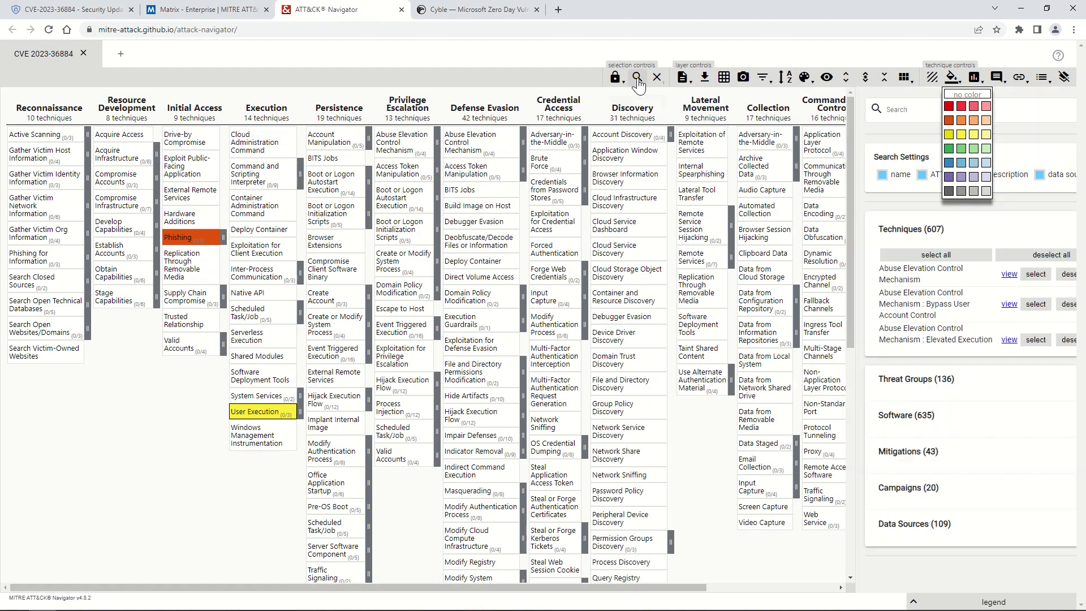
left_click(853, 111)
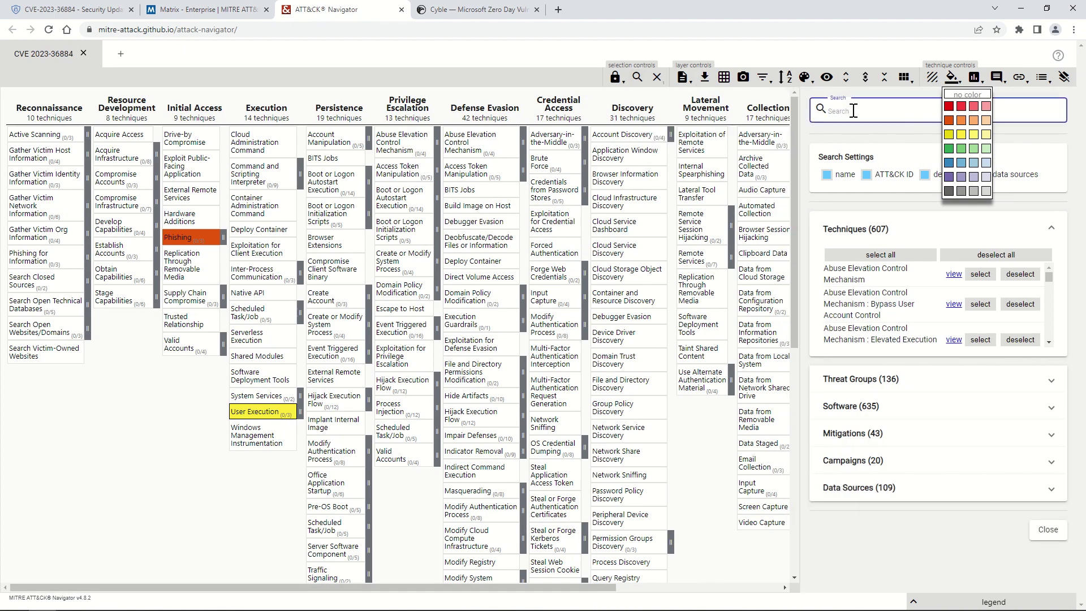
key("ctrl+v")
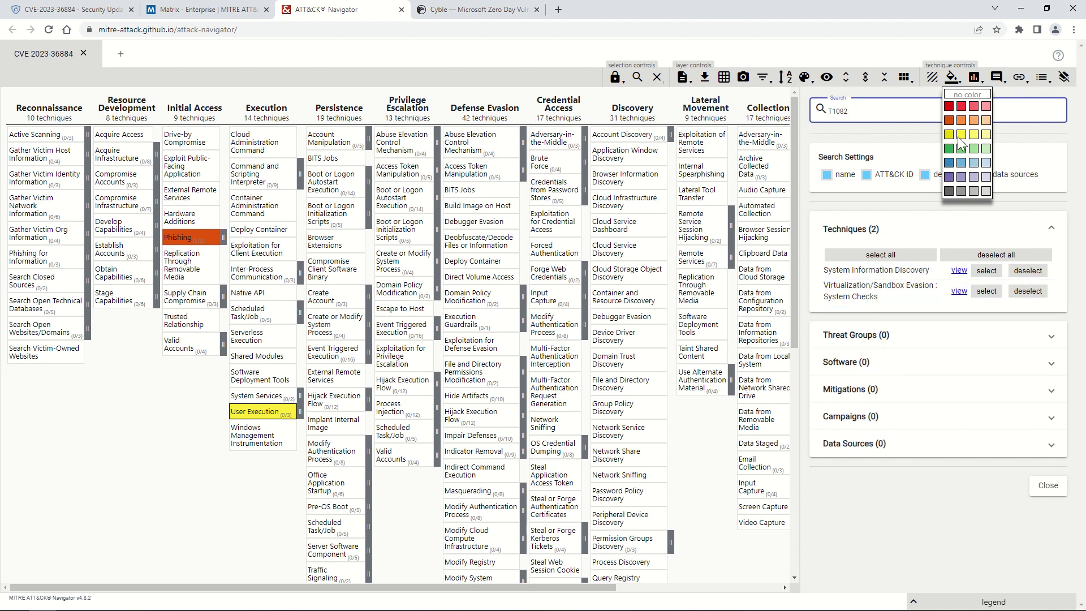
left_click(951, 78)
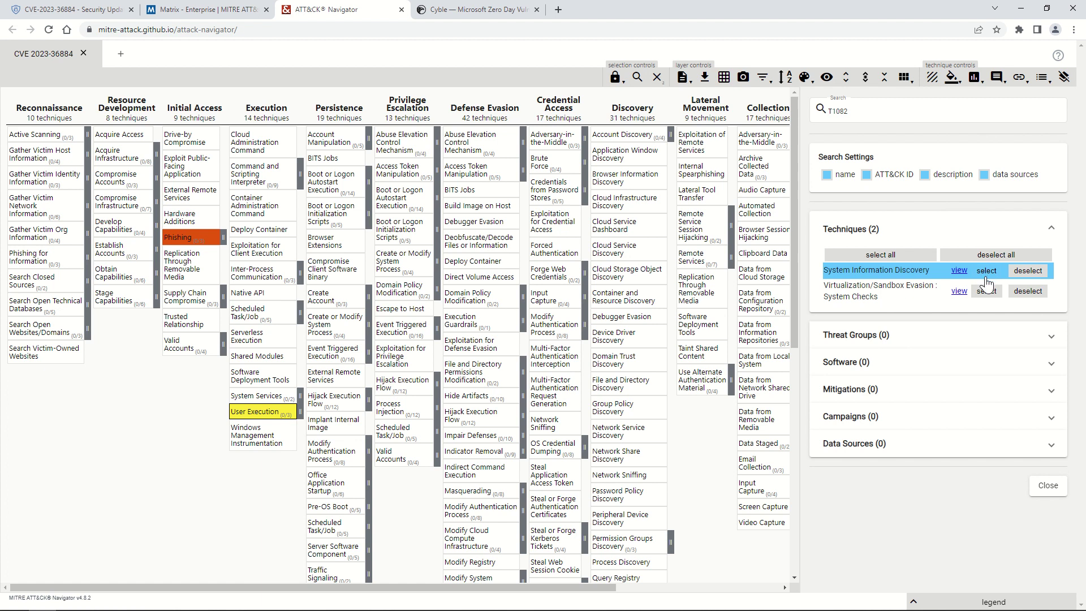
left_click(1047, 485)
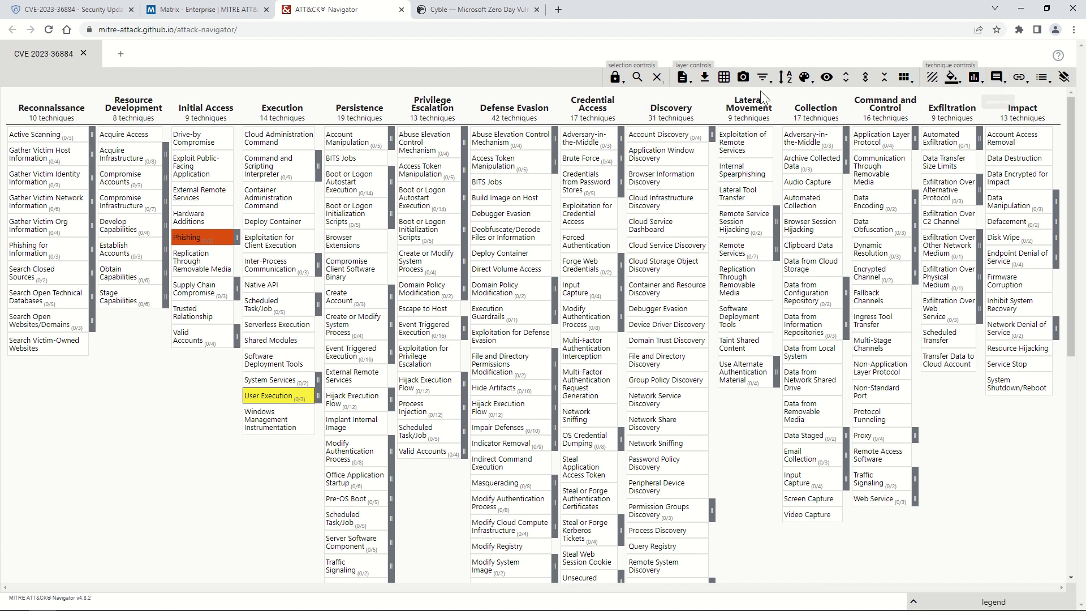
Select all T1082 results: System Information Discovery and Virtualization/Sandbox Evasion: System Checks
left_click(638, 77)
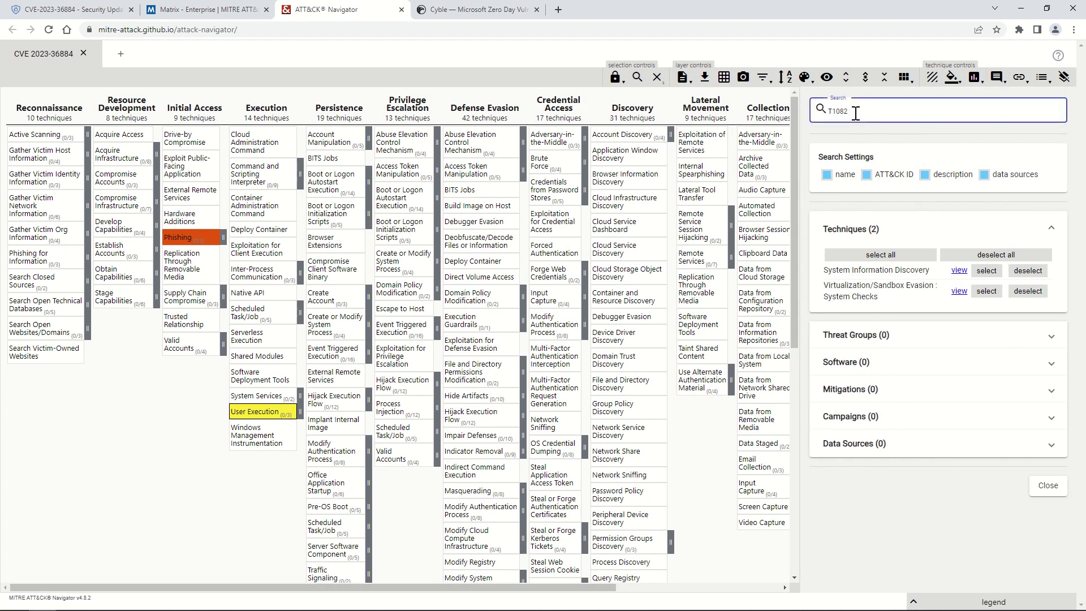
left_click(900, 257)
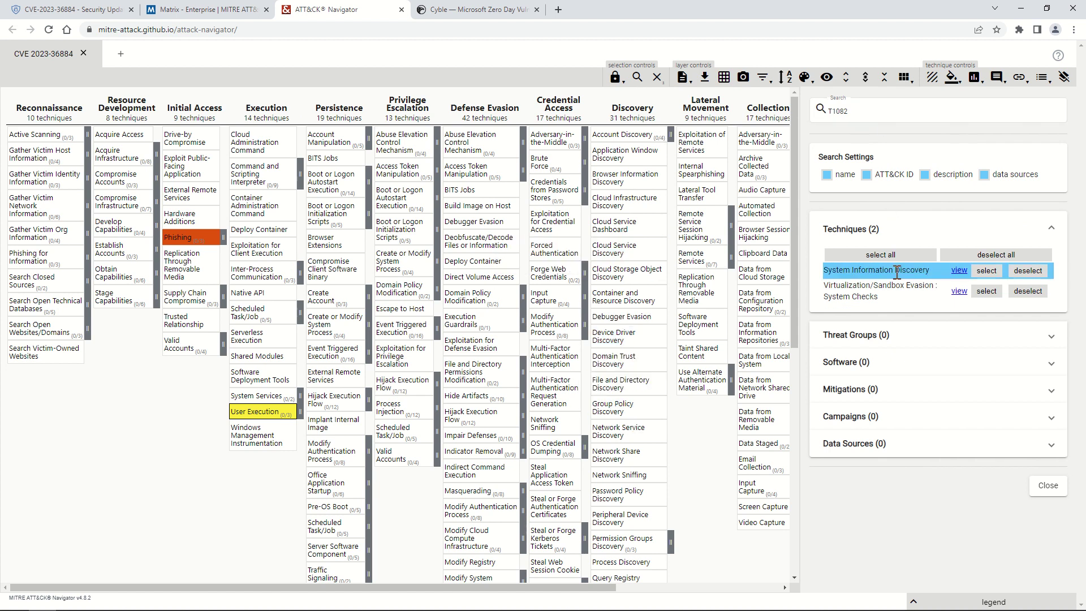
left_click(880, 255)
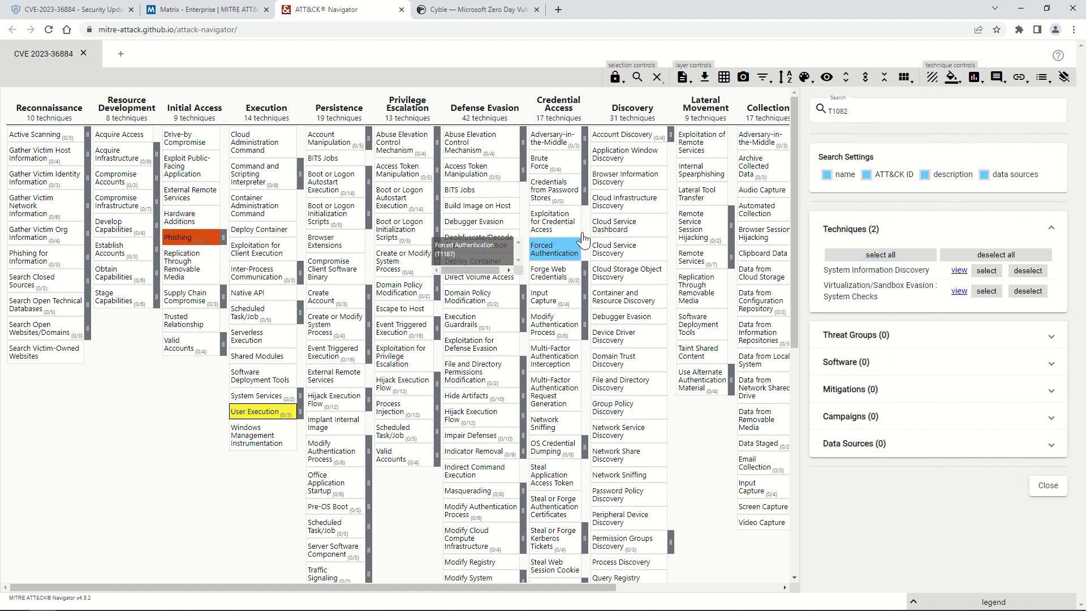
scroll(616, 266, "down", 3)
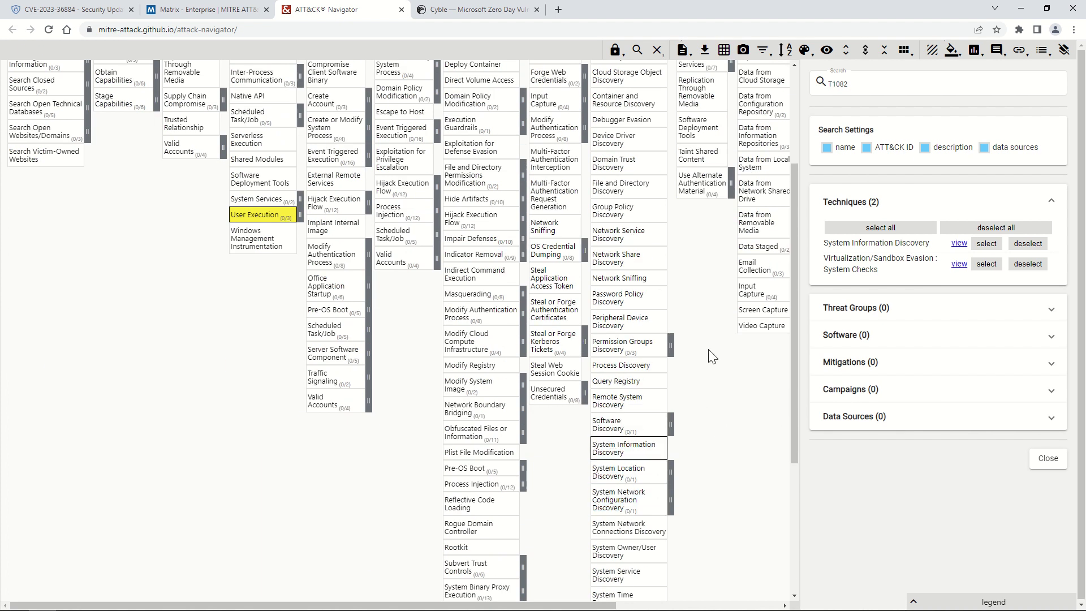
scroll(658, 420, "down", 1)
scroll(658, 419, "down", 3)
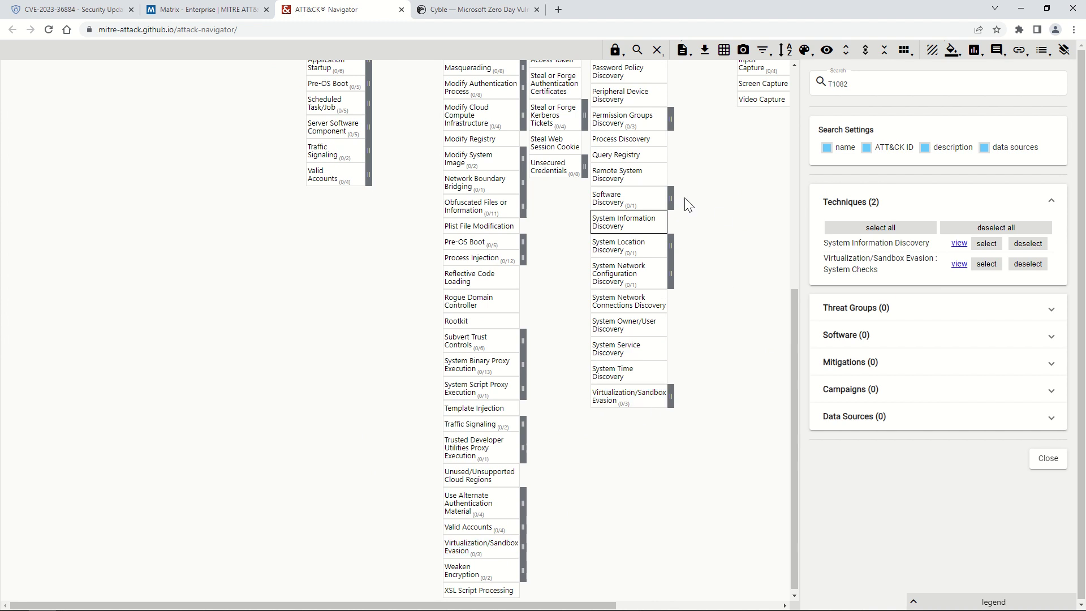
Colour System Information Discovery and Virtualization/Sandbox Evasion yellow in the CVE 2023-36884 layer
left_click(1048, 458)
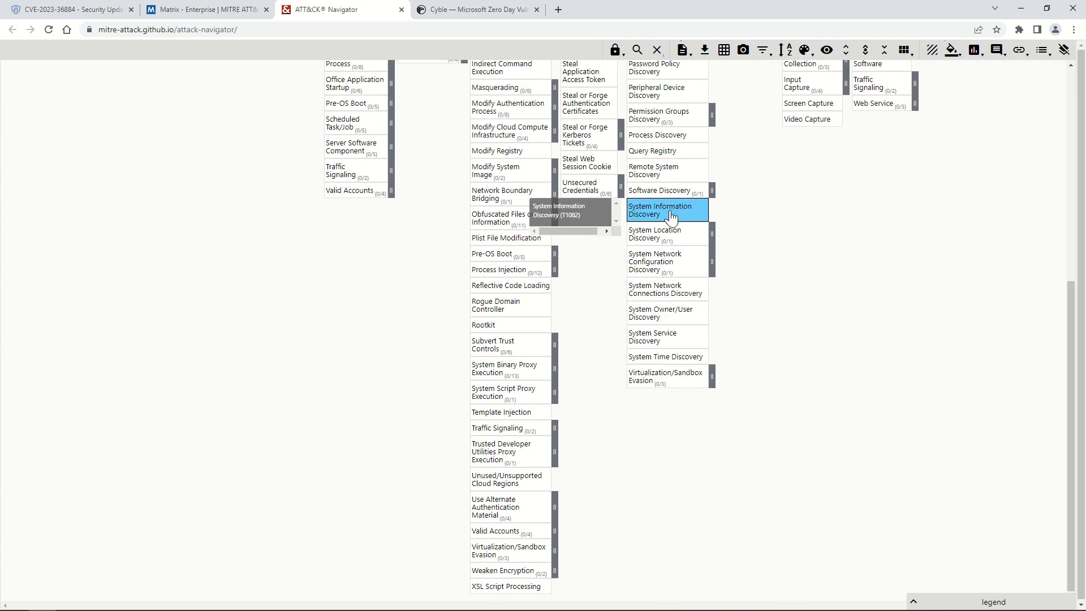
left_click(949, 53)
left_click(961, 107)
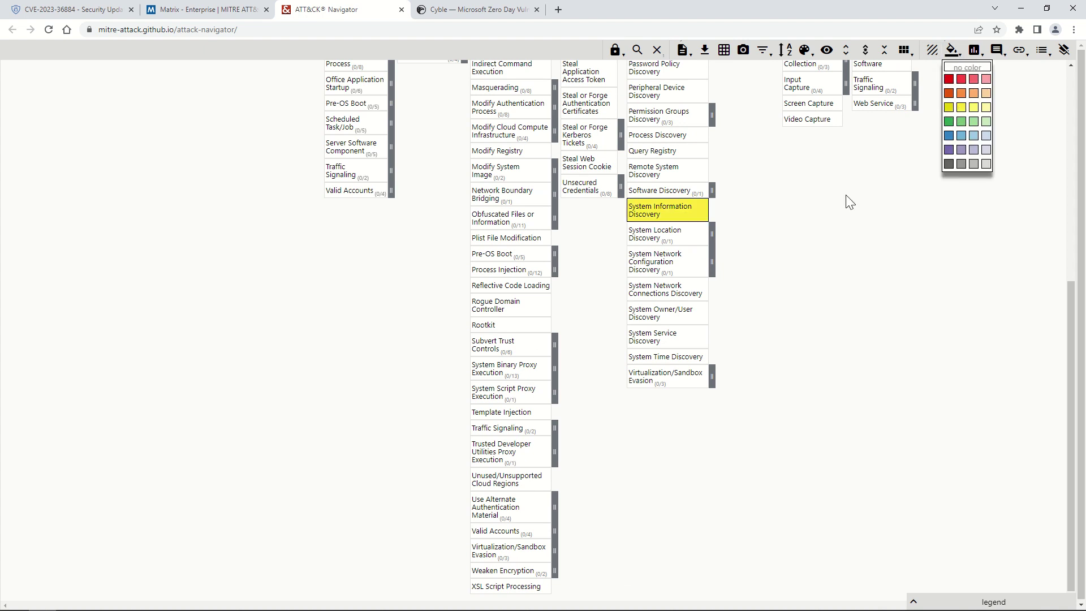
left_click(673, 376)
left_click(961, 108)
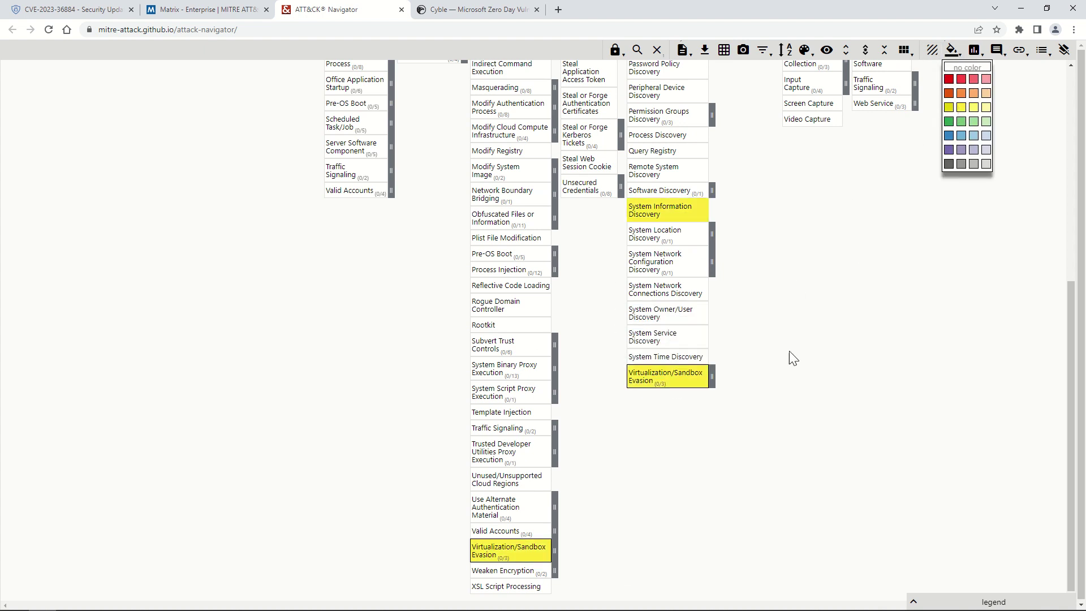
scroll(786, 390, "up", 8)
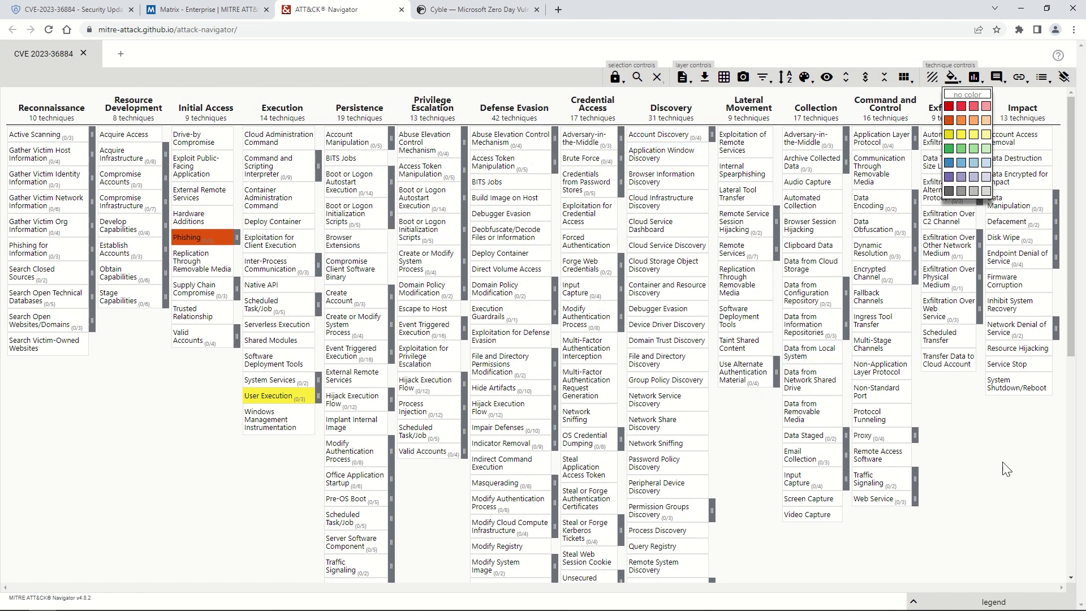
left_click(952, 76)
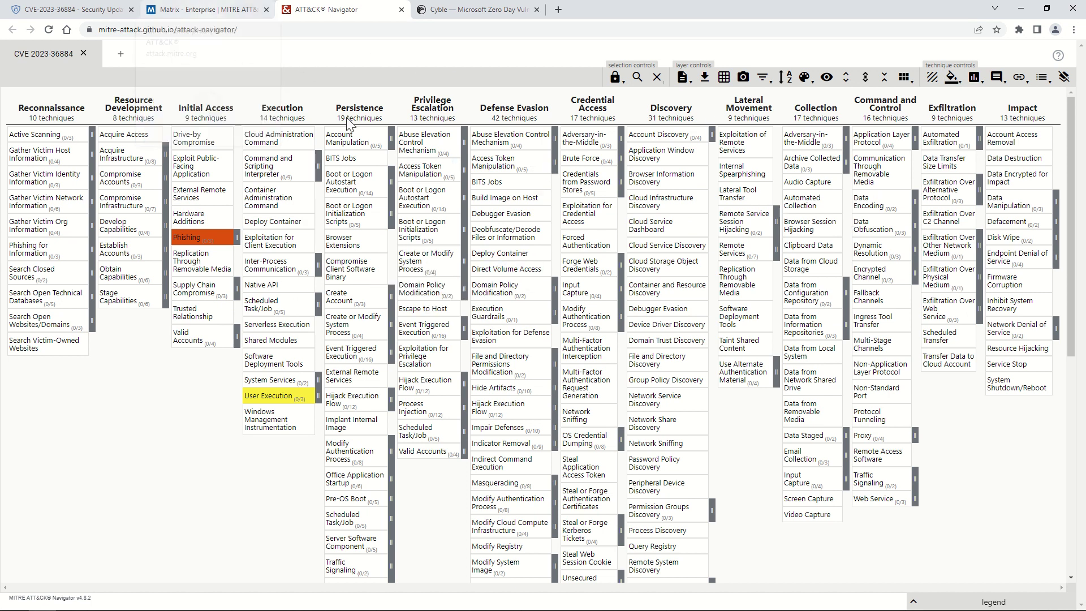
Mark Phishing under Initial Access orange-red, then switch back to the browser
left_click(202, 241)
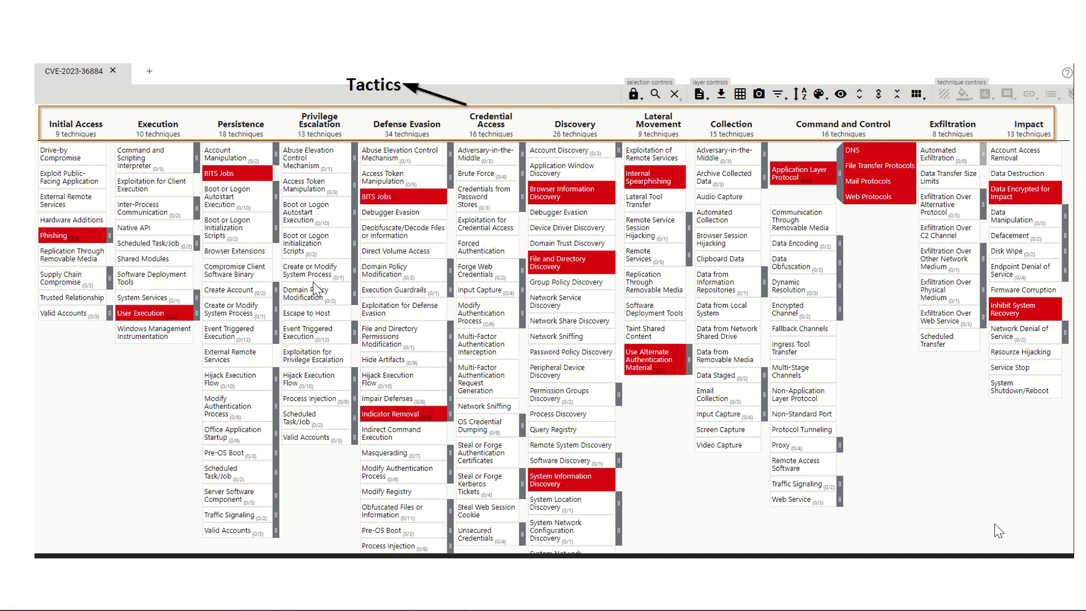
key("alt+Tab")
On the MSRC CVE-2023-36884 page, expand Privileges Required None and highlight its explanation
left_click(124, 14)
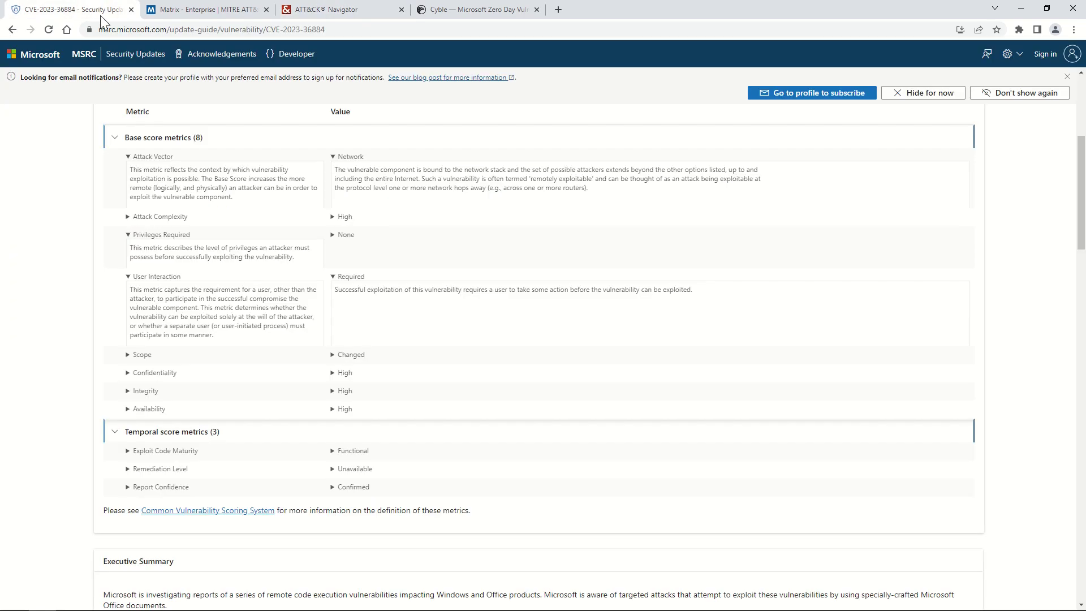
left_click(335, 234)
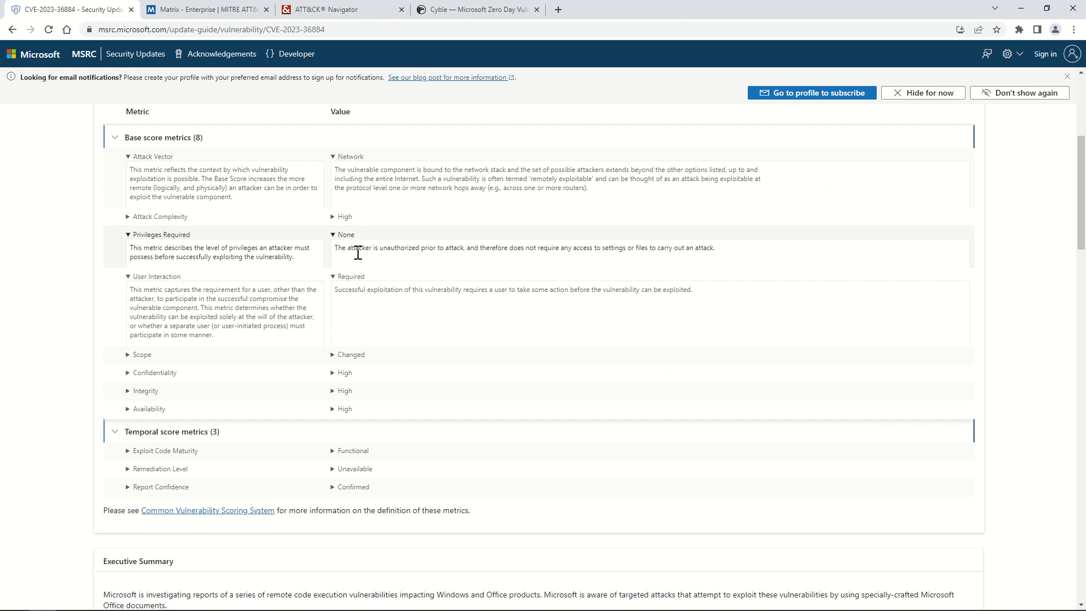
left_click_drag(338, 249, 461, 243)
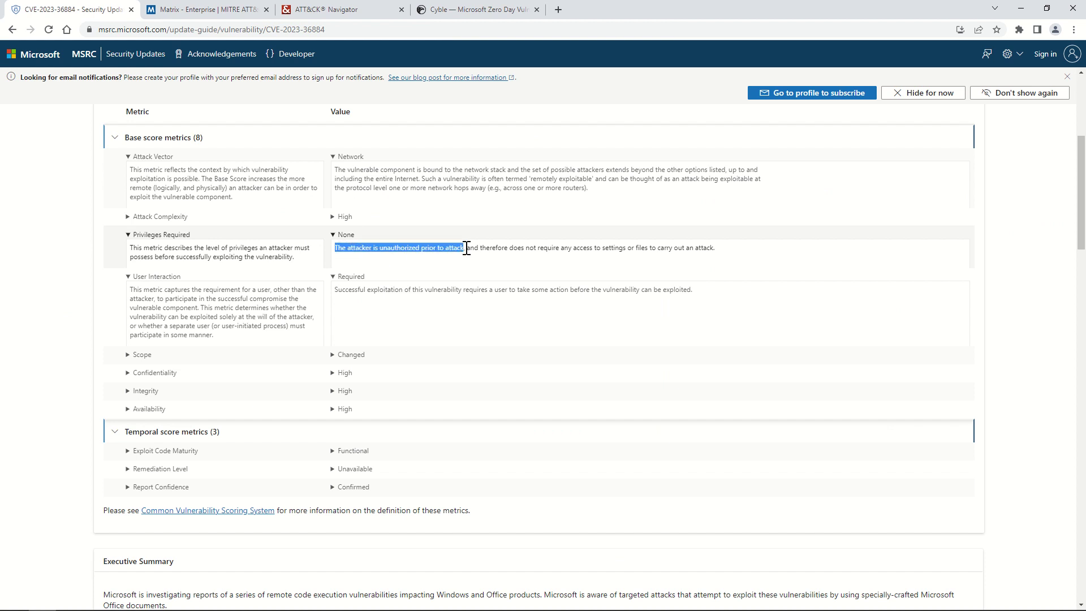
left_click(461, 260)
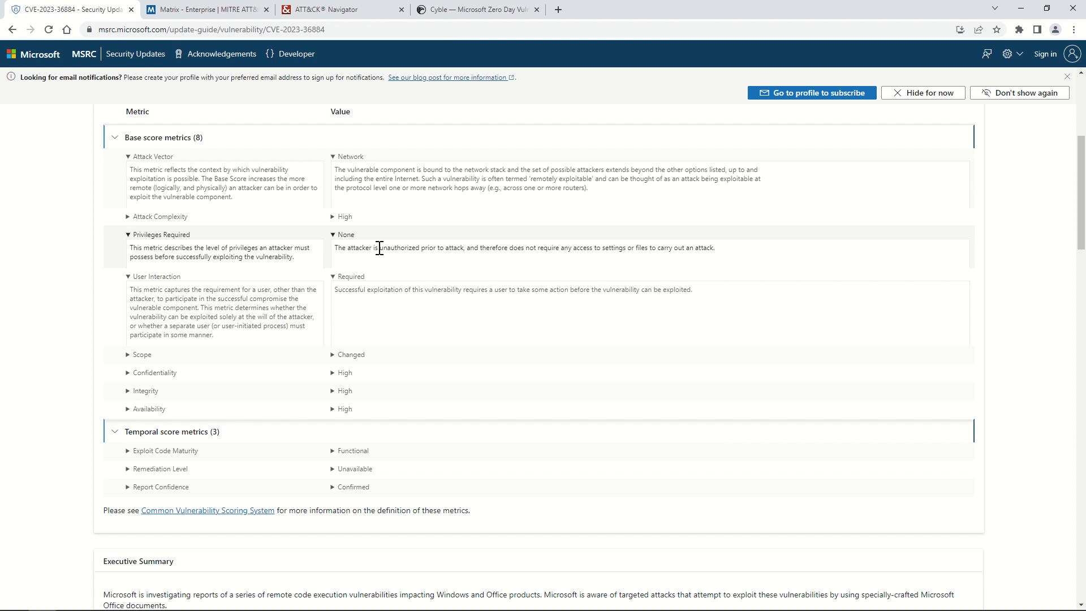
left_click_drag(380, 249, 712, 260)
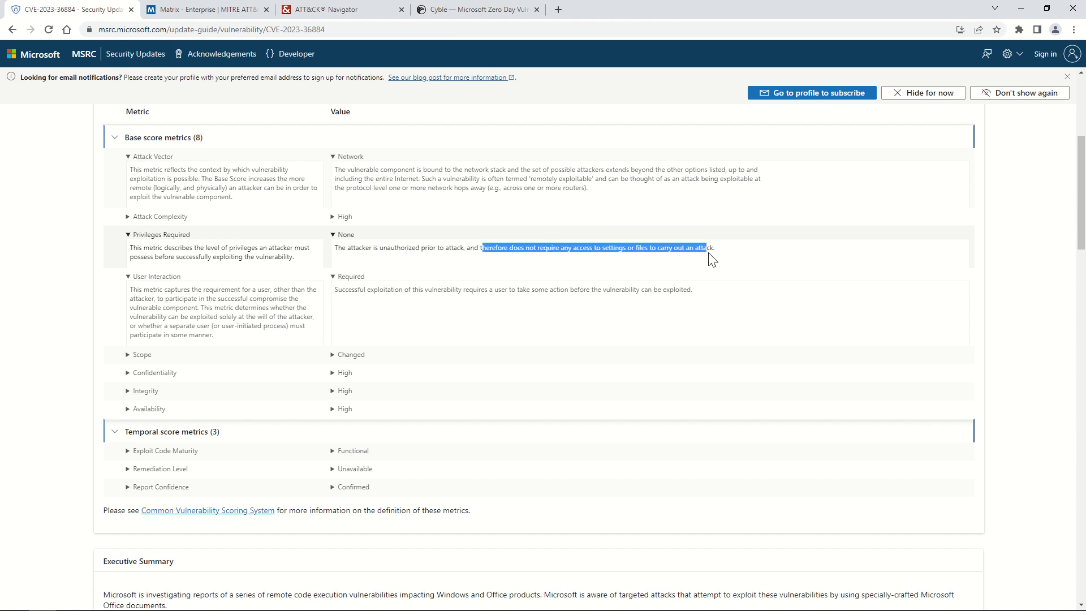
left_click(699, 249)
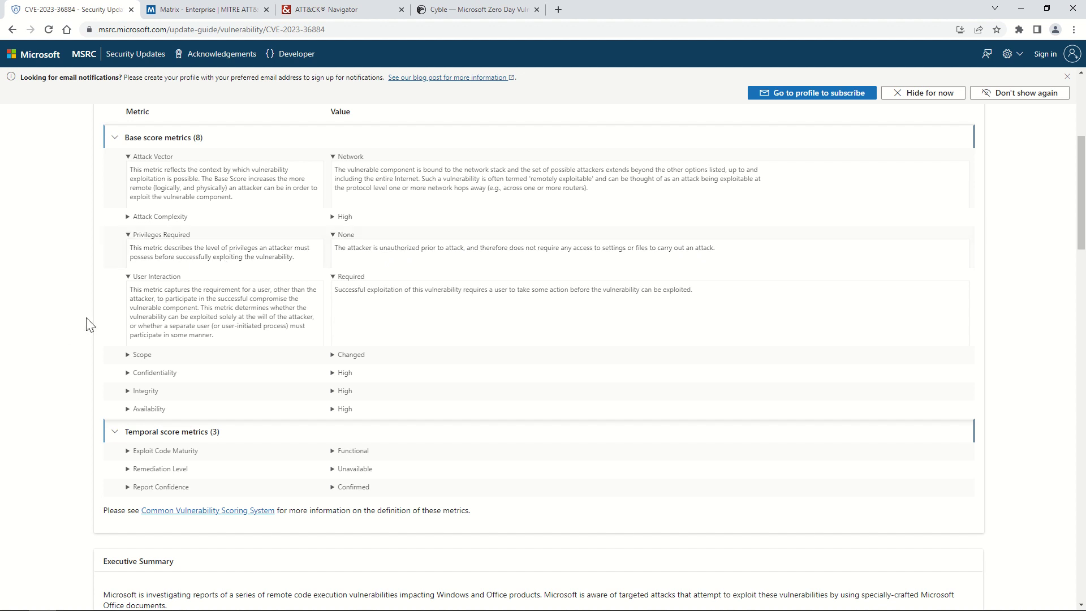
key("alt+Tab")
Download the layer as cve_2023-36884.json and open a fresh Navigator in a new tab
left_click(339, 10)
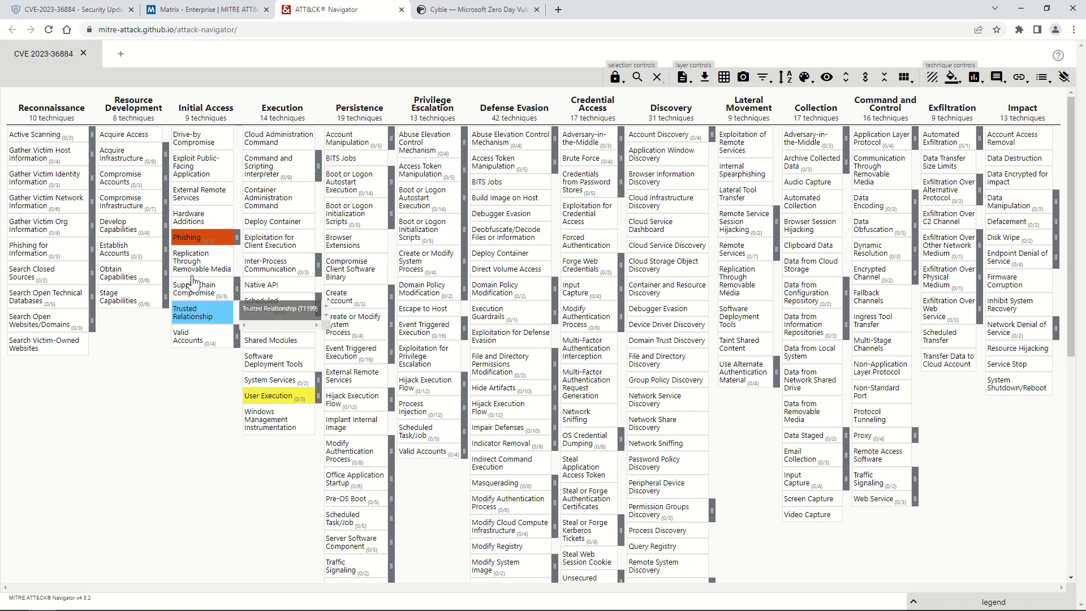
left_click(704, 78)
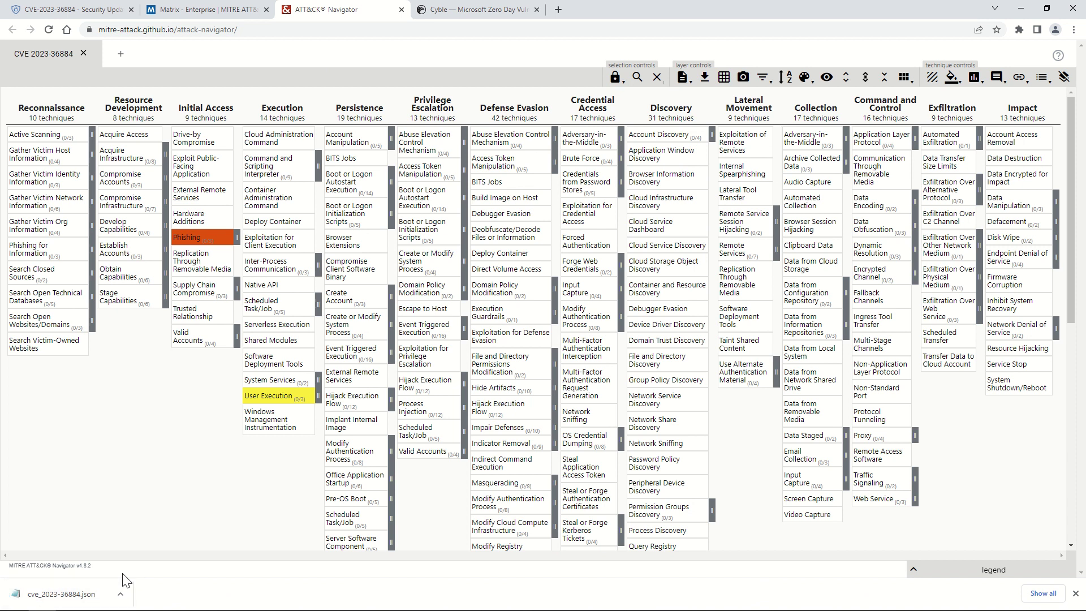
left_click(220, 12)
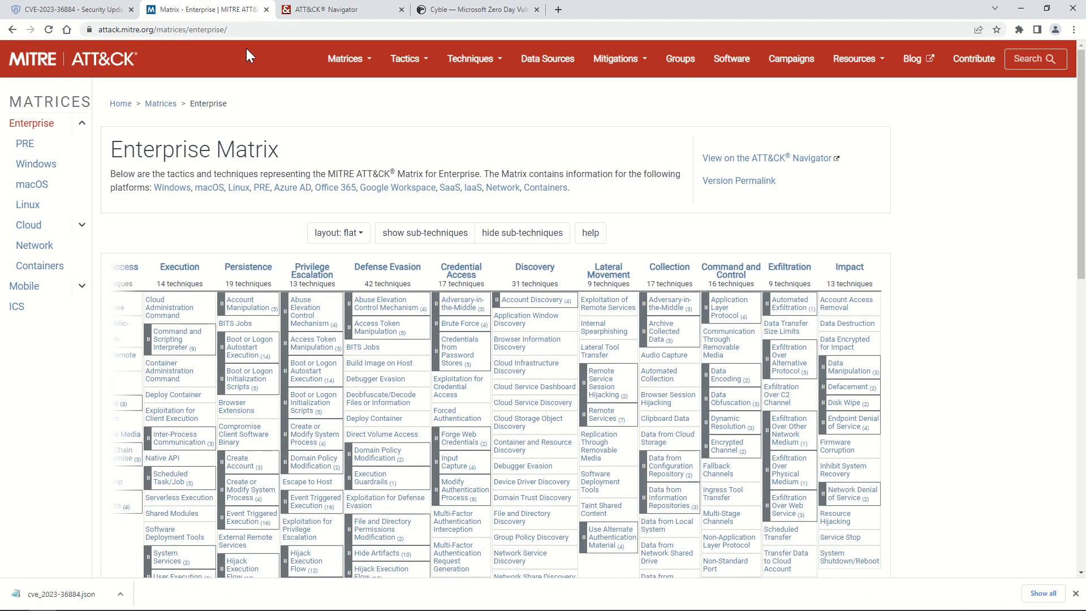
left_click(717, 161)
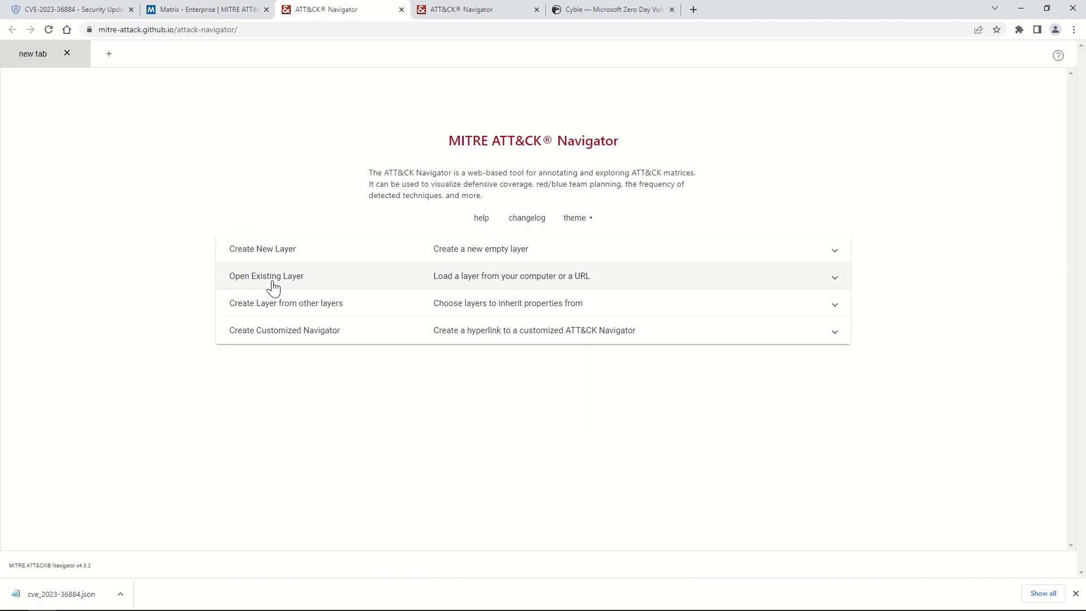
Reload the layer by uploading cve_2023-36884.json from the Downloads folder via Open Existing Layer
left_click(273, 288)
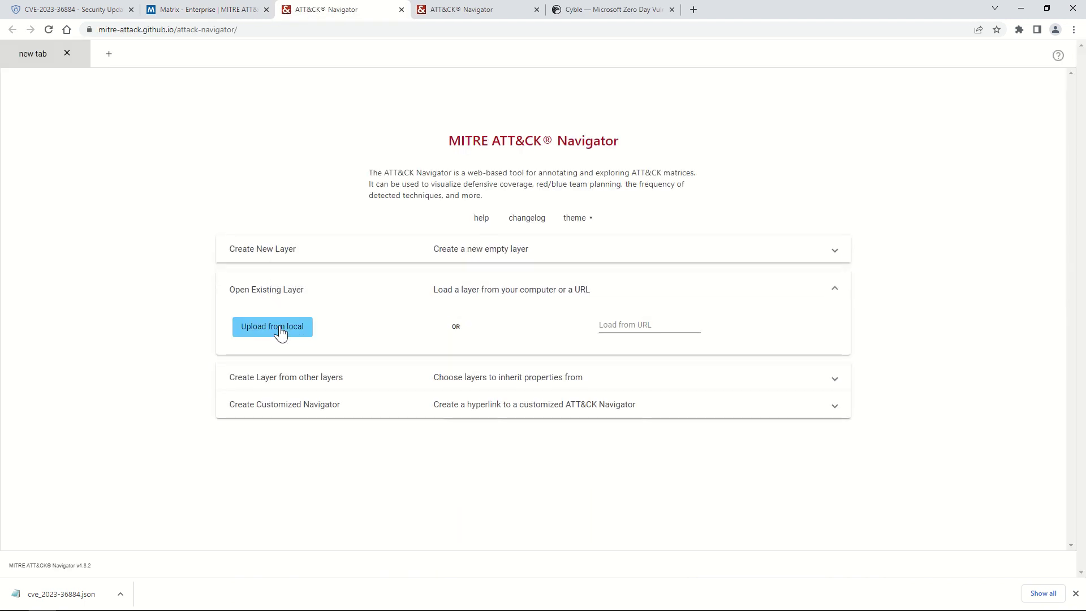
left_click(281, 333)
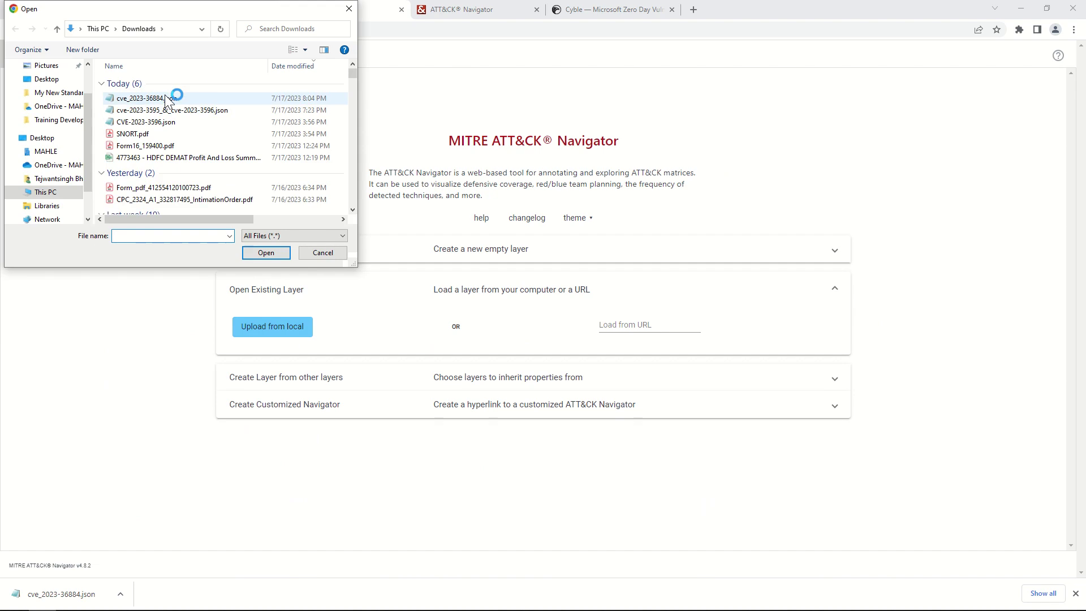
double_click(177, 90)
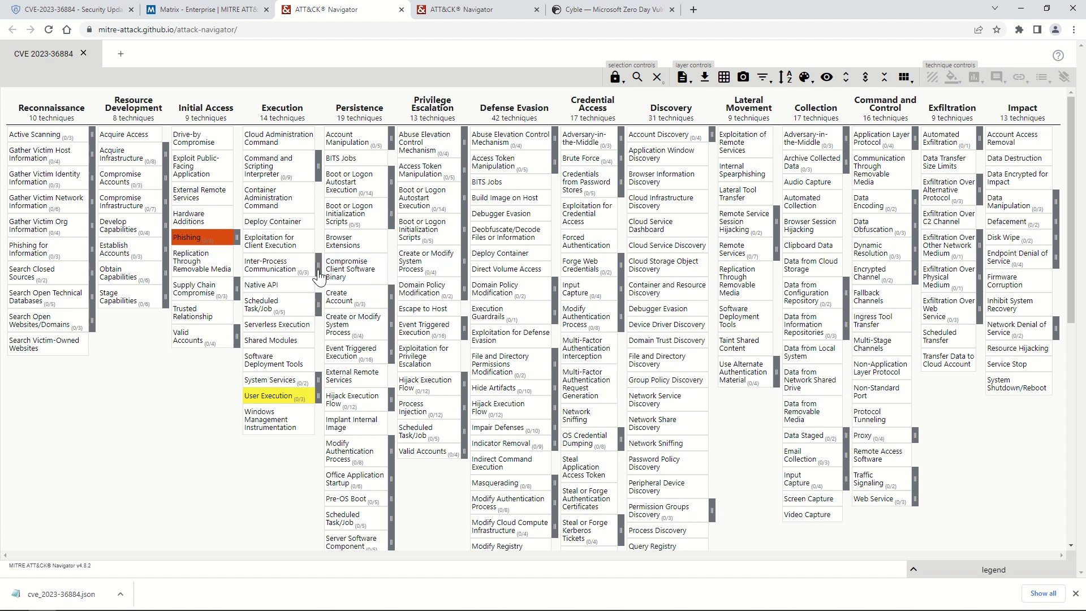
Open the Inter-Process Communication: Component Object Model (T1559.001) page, then return to Navigator
left_click(319, 271)
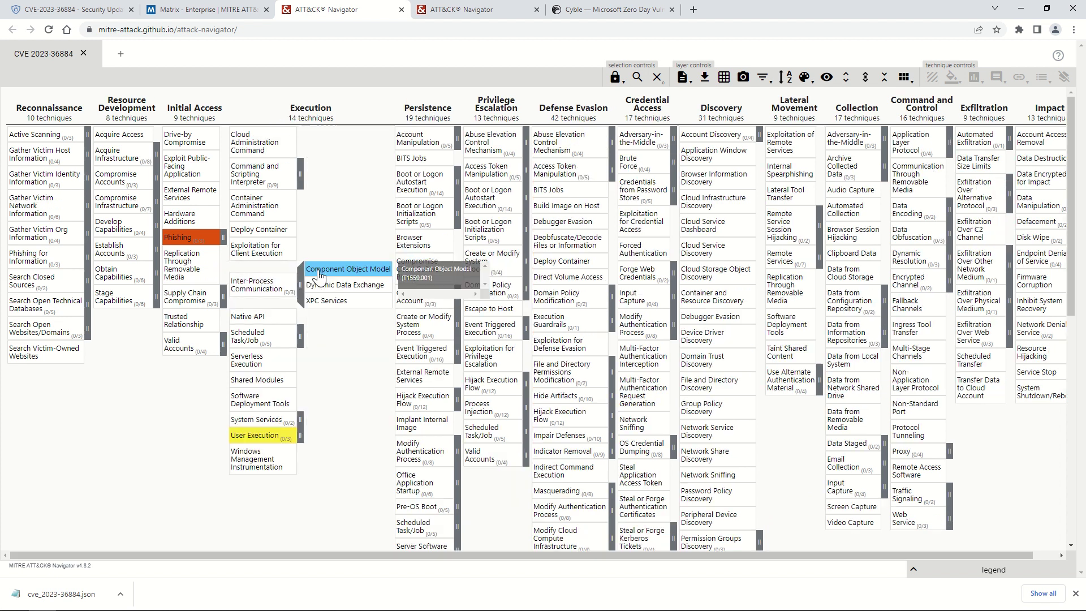
right_click(352, 275)
left_click(434, 438)
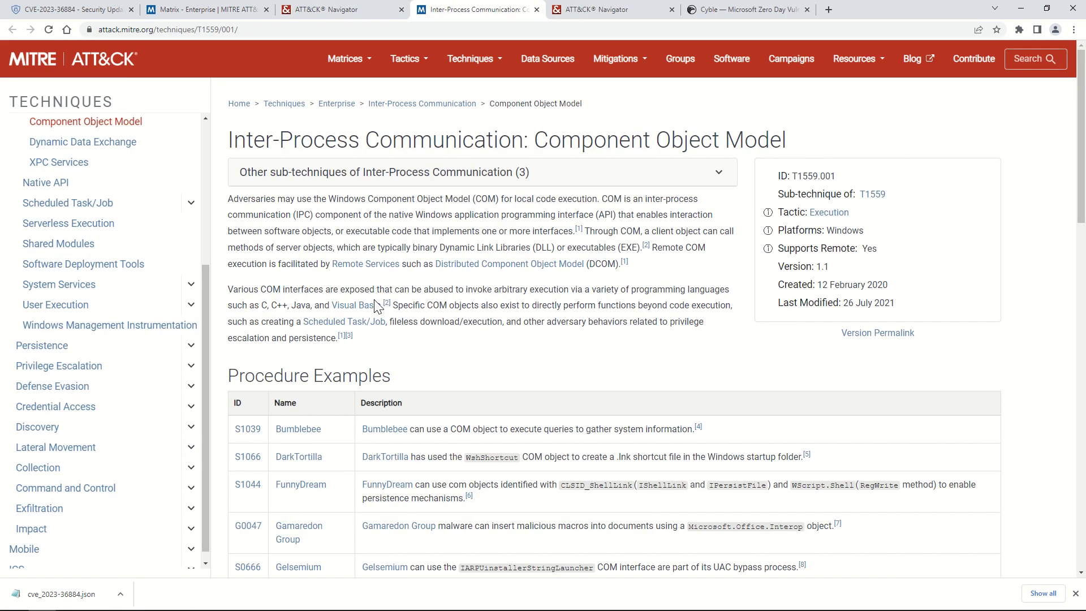
left_click_drag(368, 215, 623, 233)
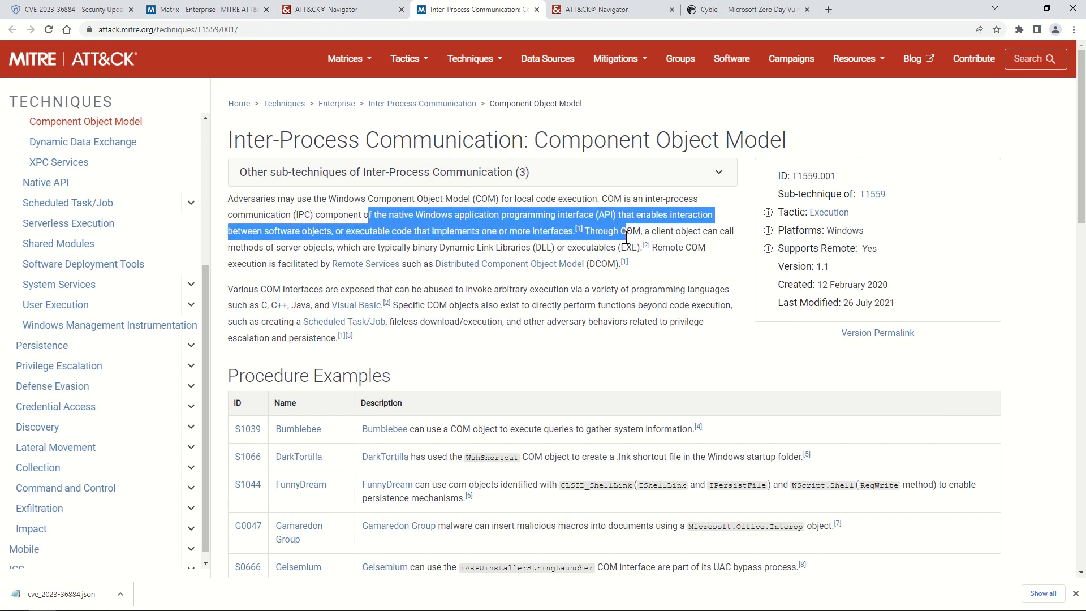
left_click(658, 278)
left_click(338, 11)
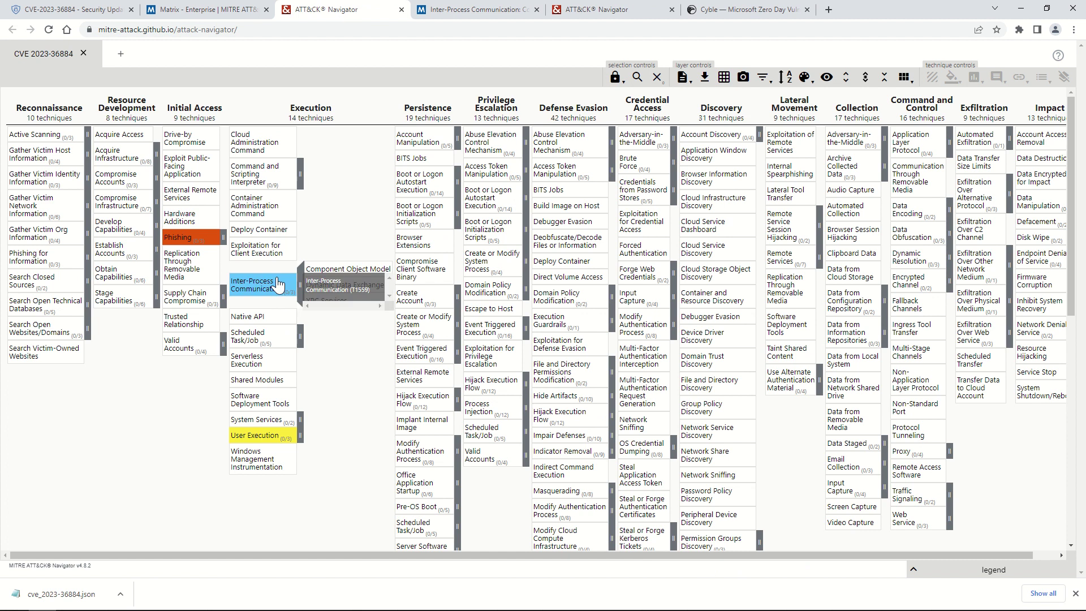
Expand User Execution and open the Malicious File (T1204.002) technique page in a new tab
left_click(300, 438)
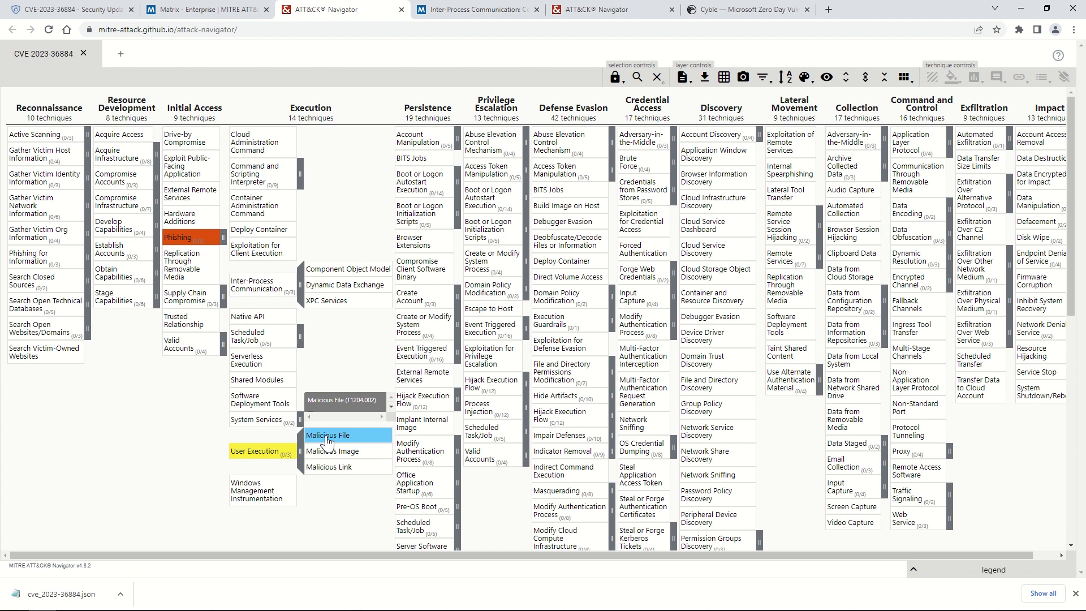
right_click(327, 438)
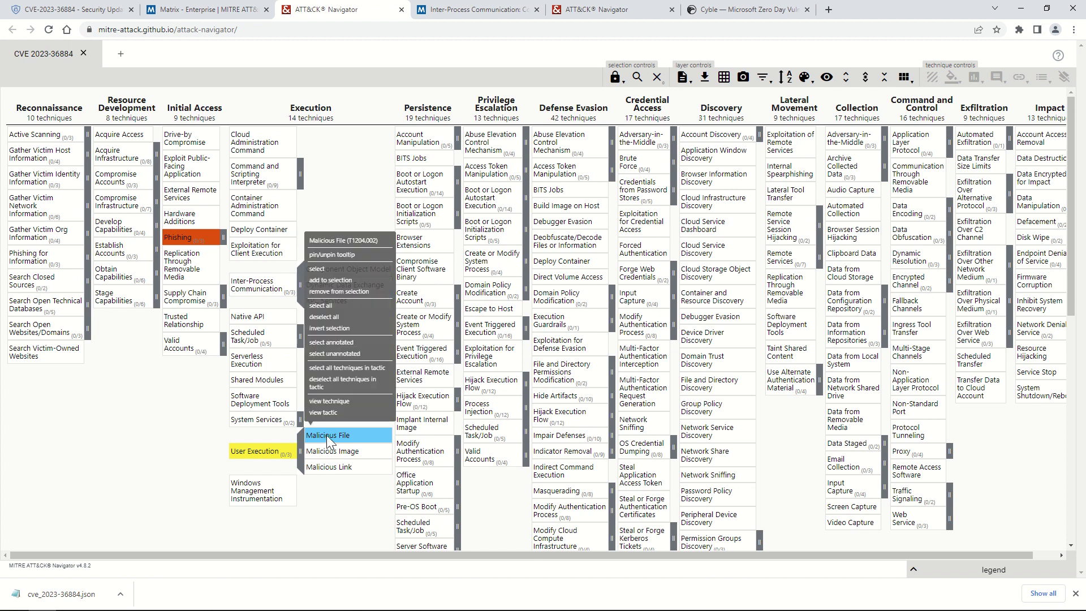
left_click(343, 402)
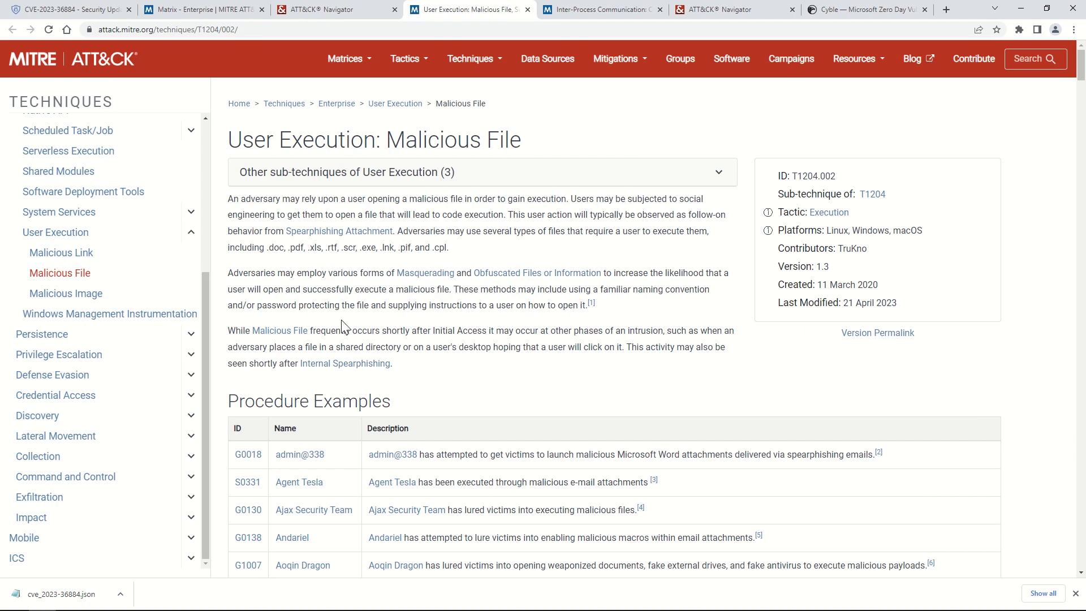
Scroll the Malicious File page down to its Mitigations section and highlight the Mitigations heading
scroll(341, 323, "down", 20)
scroll(345, 332, "down", 20)
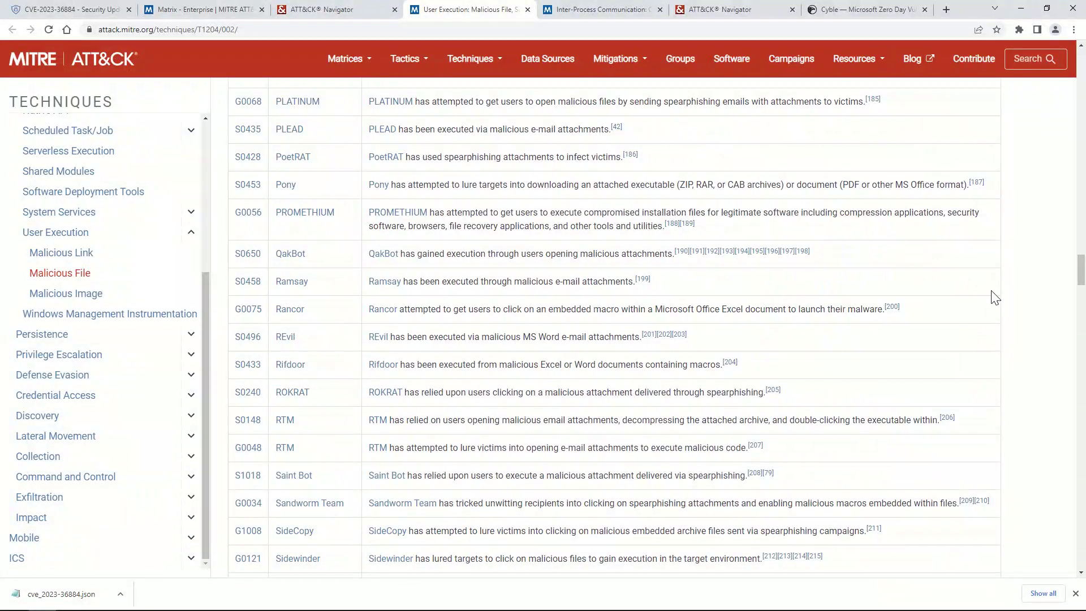
left_click_drag(1080, 272, 1067, 352)
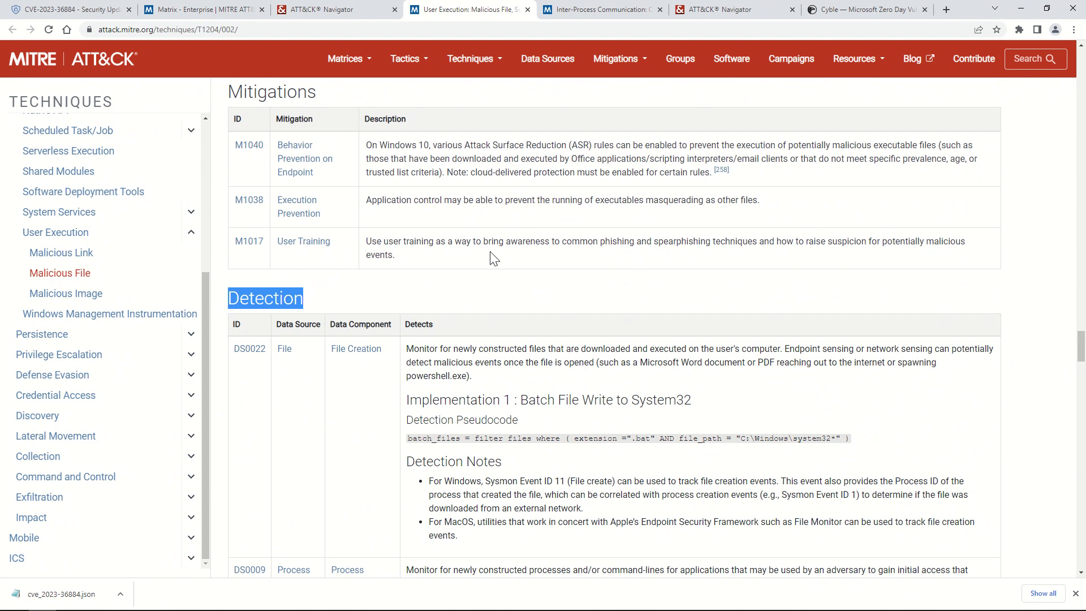
left_click_drag(494, 258, 381, 145)
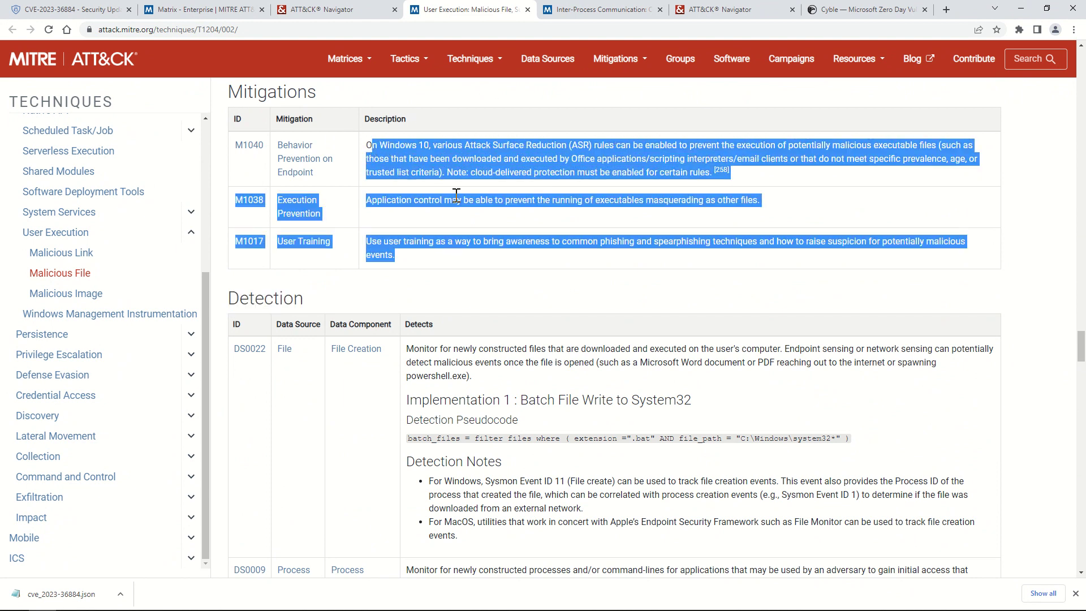
left_click(306, 264)
scroll(306, 264, "up", 3)
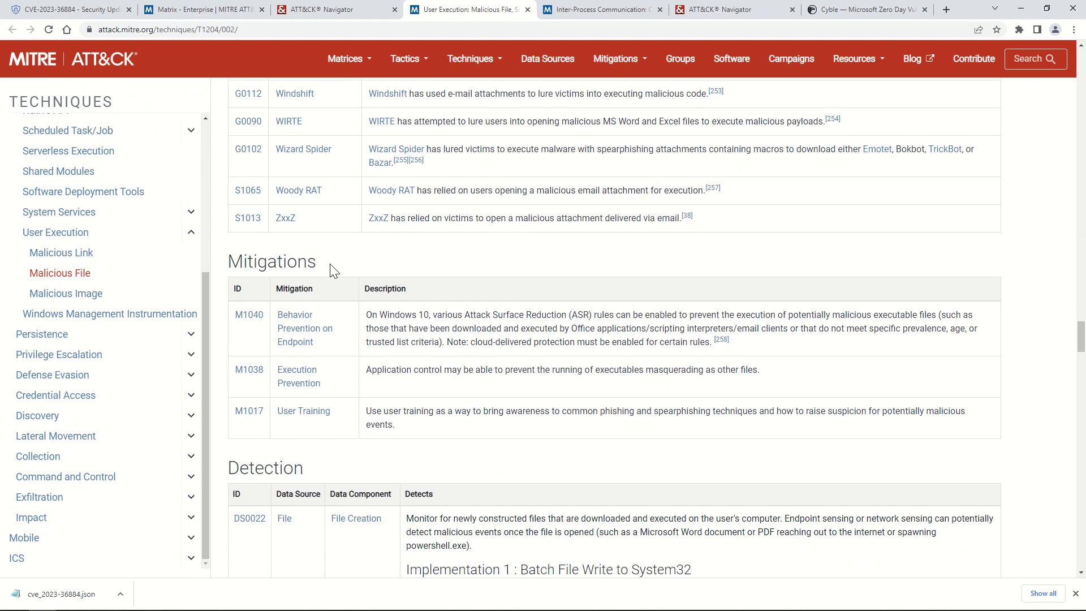
left_click_drag(330, 264, 242, 259)
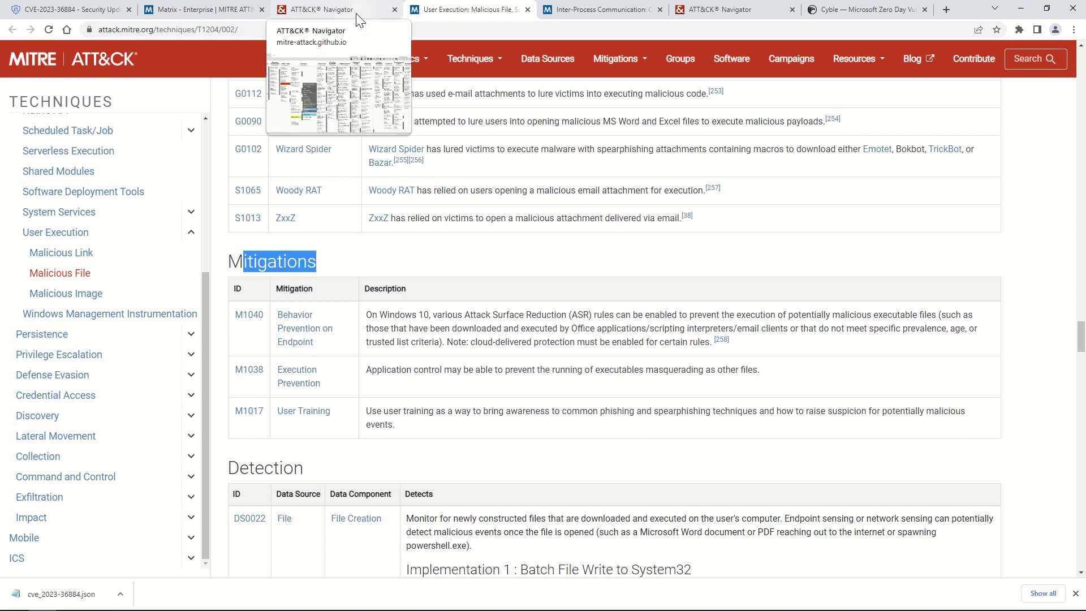
left_click(344, 246)
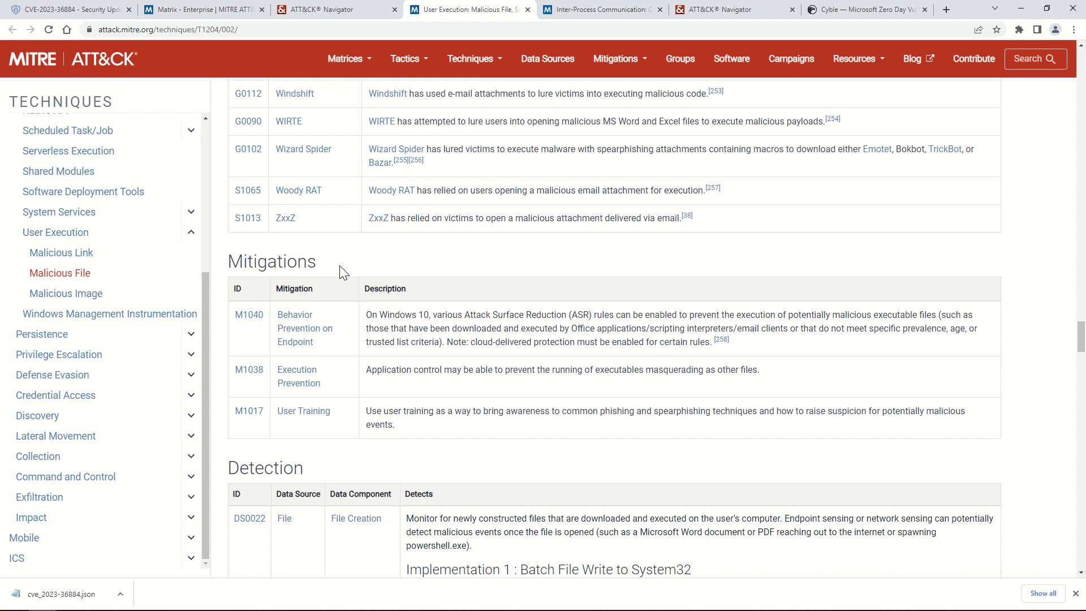
left_click_drag(325, 270, 228, 263)
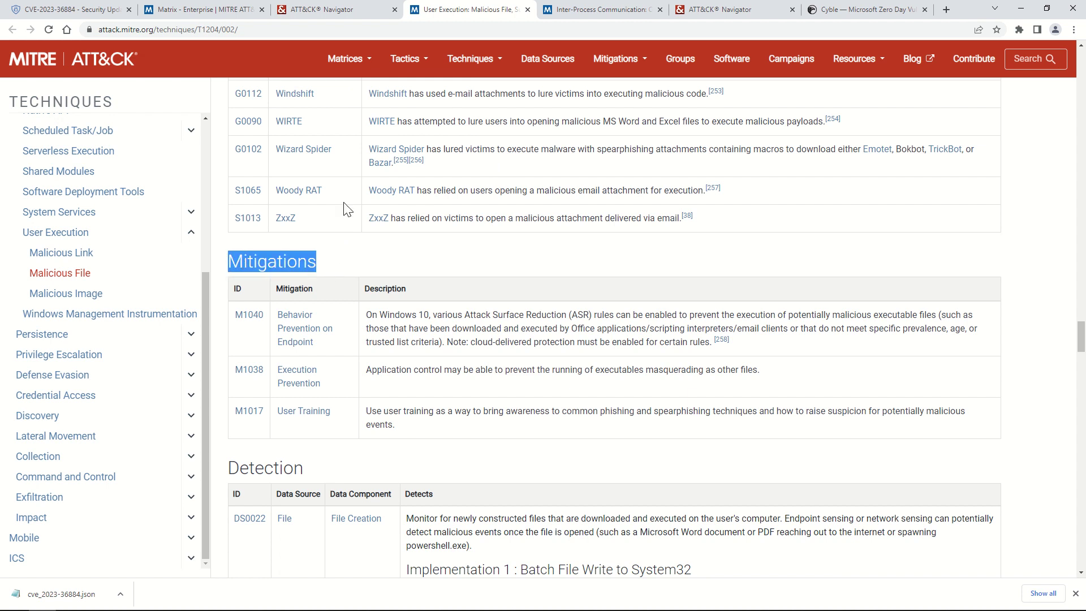
mouse_move(561, 7)
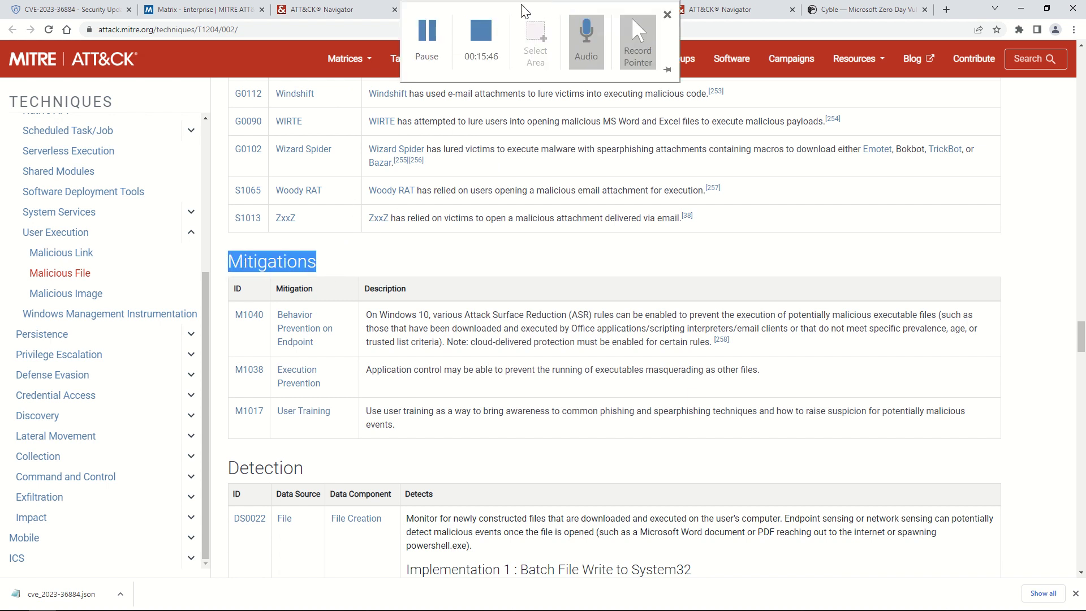